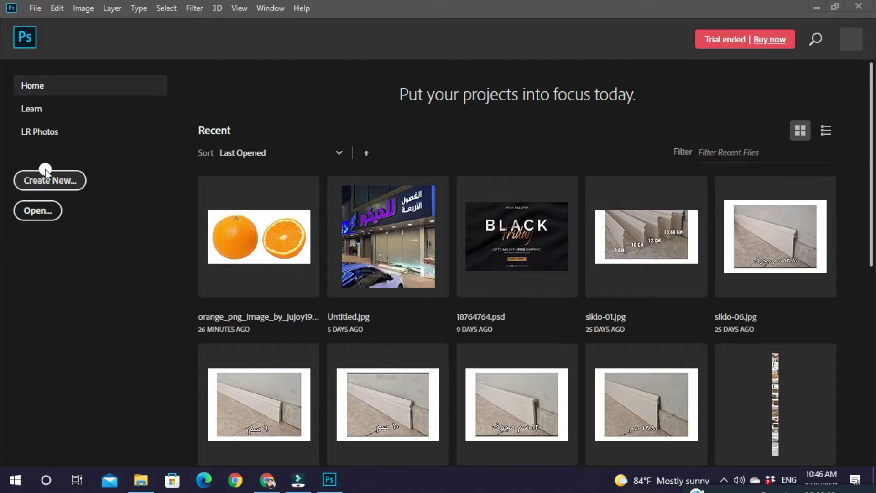
Step: Create a new square document and give its unlocked background a yellow Color Overlay
{"action": "left_click", "coordinate": [46, 179]}
{"action": "left_click", "coordinate": [689, 434]}
{"action": "left_click", "coordinate": [837, 346]}
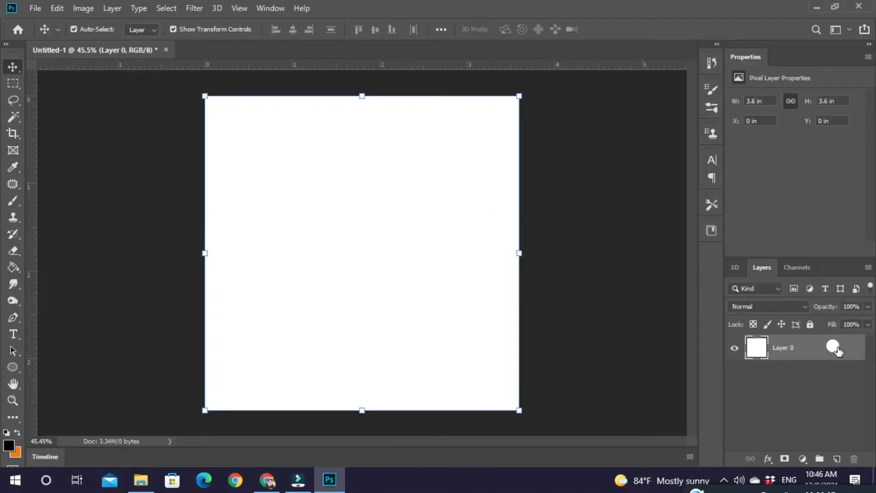
{"action": "double_click", "coordinate": [822, 347]}
{"action": "left_click", "coordinate": [381, 329]}
{"action": "left_click_drag", "start_coordinate": [709, 311], "coordinate": [710, 308]}
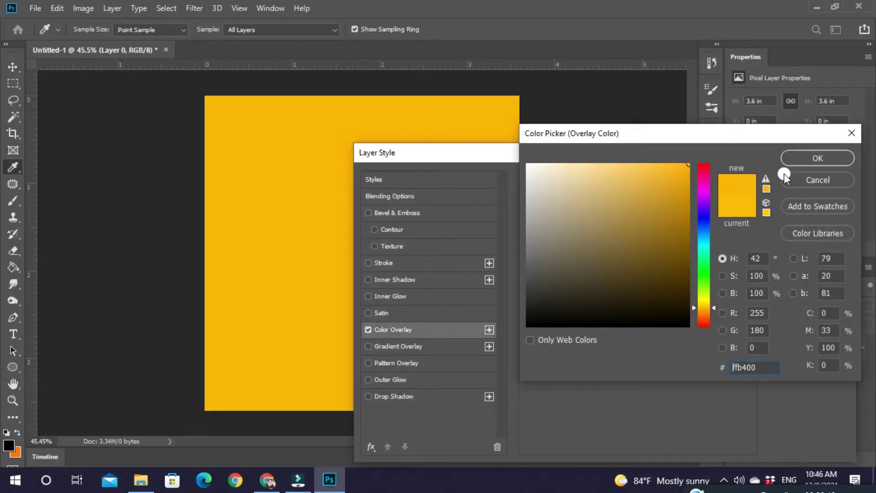
{"action": "left_click", "coordinate": [818, 158]}
{"action": "left_click", "coordinate": [793, 180]}
Step: Draw a large white-filled ellipse and move it to the canvas centre
{"action": "left_click", "coordinate": [13, 366]}
{"action": "left_click_drag", "start_coordinate": [247, 158], "coordinate": [396, 334]}
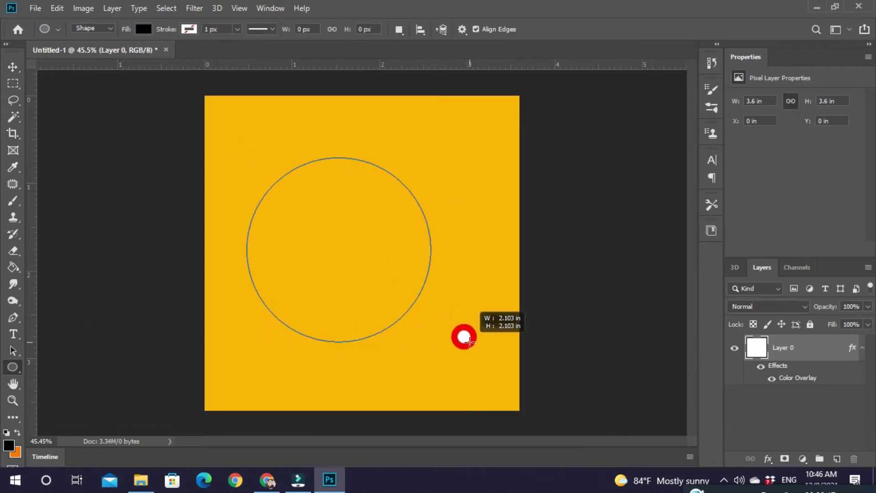
{"action": "left_click_drag", "start_coordinate": [470, 343], "coordinate": [470, 381]}
{"action": "left_click", "coordinate": [738, 158]}
{"action": "left_click", "coordinate": [739, 214]}
{"action": "left_click", "coordinate": [13, 67]}
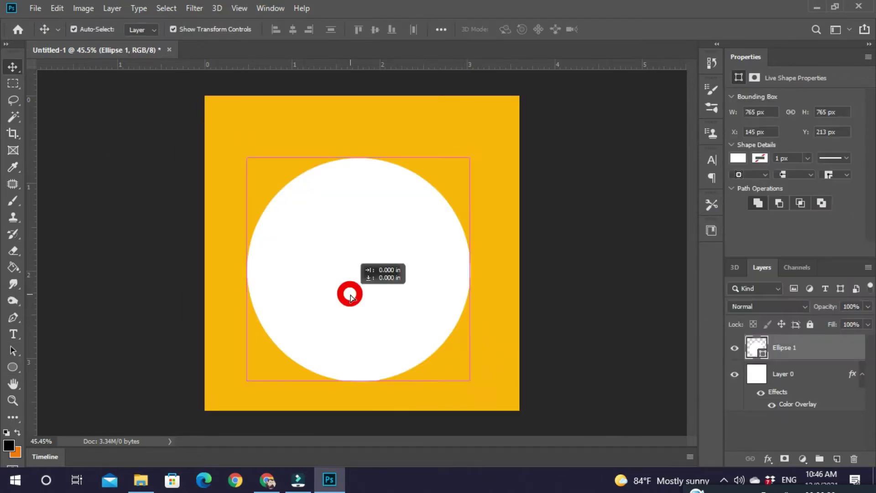
{"action": "left_click_drag", "start_coordinate": [350, 297], "coordinate": [358, 290]}
Step: Apply a Gaussian Blur to the white circle as a smart object for a soft glow
{"action": "left_click", "coordinate": [454, 116], "text": "shift"}
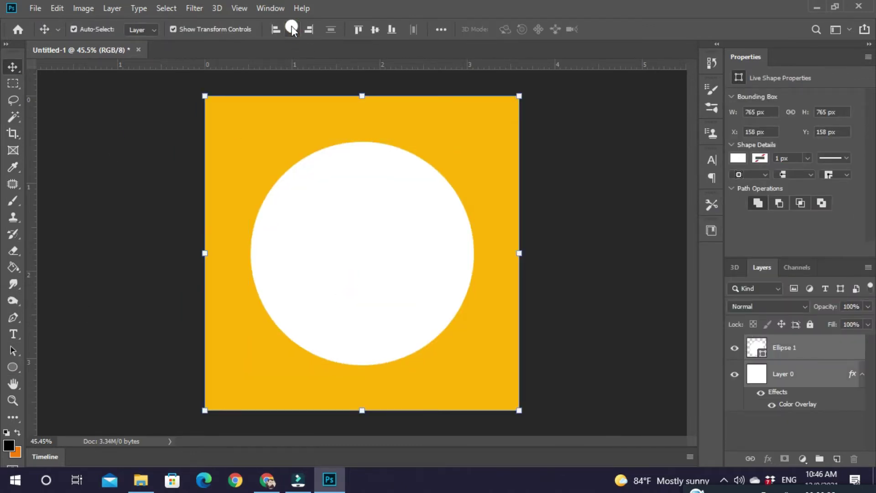
{"action": "left_click", "coordinate": [388, 189]}
{"action": "left_click", "coordinate": [195, 8]}
{"action": "left_click", "coordinate": [415, 172]}
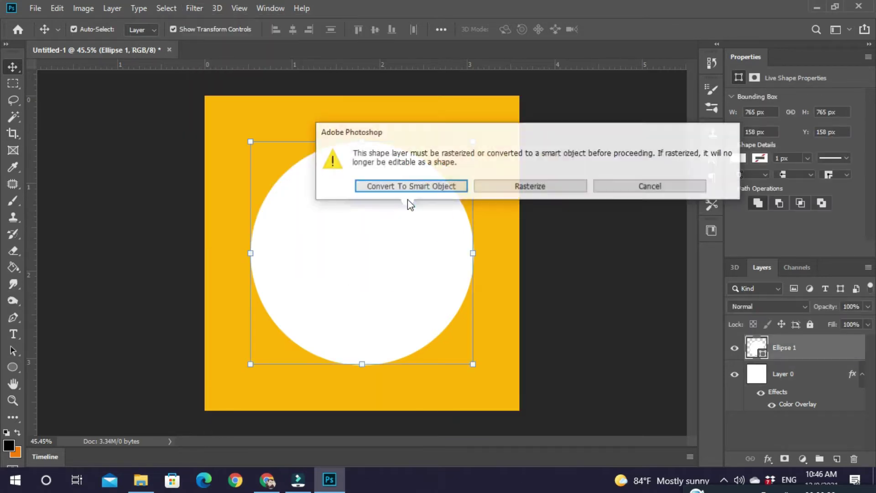
{"action": "left_click", "coordinate": [409, 187]}
{"action": "left_click_drag", "start_coordinate": [624, 260], "coordinate": [628, 260]}
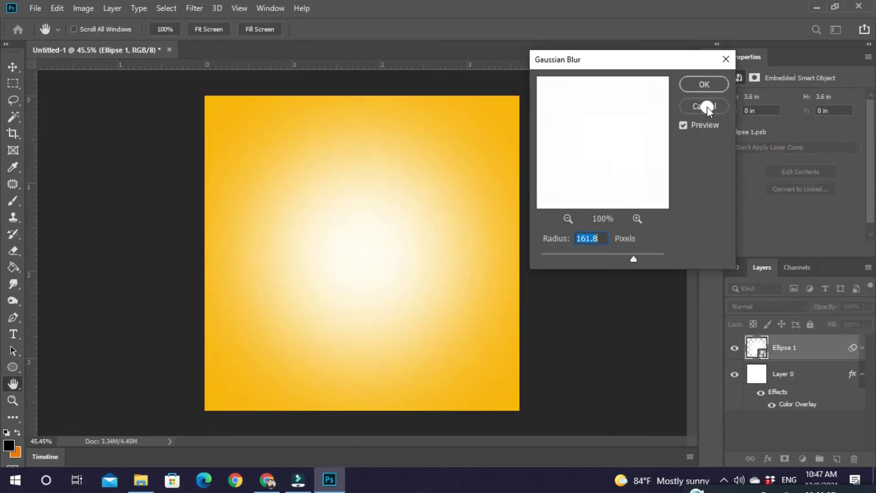
{"action": "key", "text": "Return"}
Step: Start File > Place Embedded and browse to the Pictures folder
{"action": "left_click", "coordinate": [35, 8]}
{"action": "left_click", "coordinate": [71, 248]}
{"action": "left_click", "coordinate": [53, 264]}
Step: Place the orange photo into the poster and commit it
{"action": "double_click", "coordinate": [292, 123]}
{"action": "key", "text": "Return"}
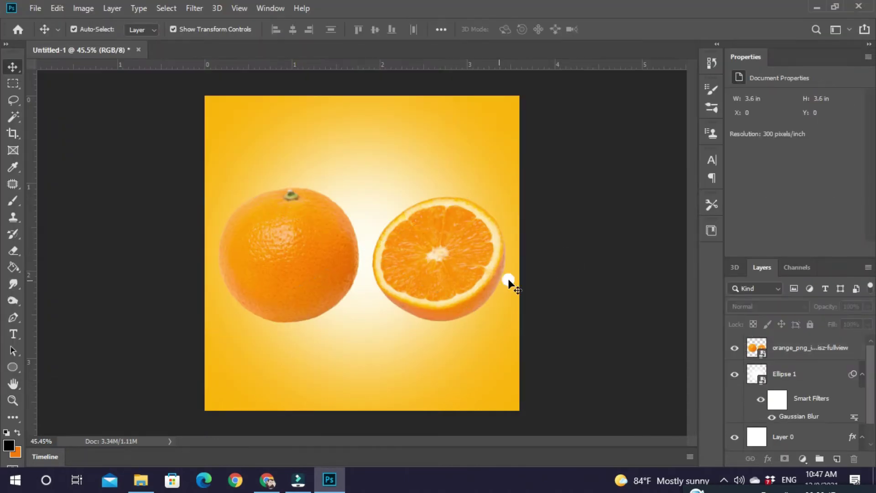
{"action": "scroll", "coordinate": [313, 293], "scroll_direction": "up", "scroll_amount": 2}
{"action": "scroll", "coordinate": [331, 264], "scroll_direction": "up", "scroll_amount": 4}
Step: Copy the round cut face to its own layer, put the whole orange on its own layer, and center it
{"action": "left_click", "coordinate": [13, 83]}
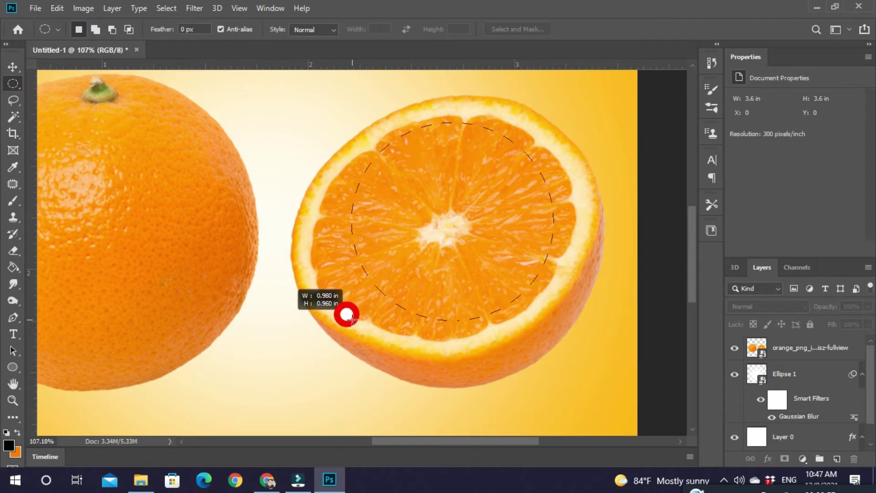
{"action": "left_click", "coordinate": [756, 348]}
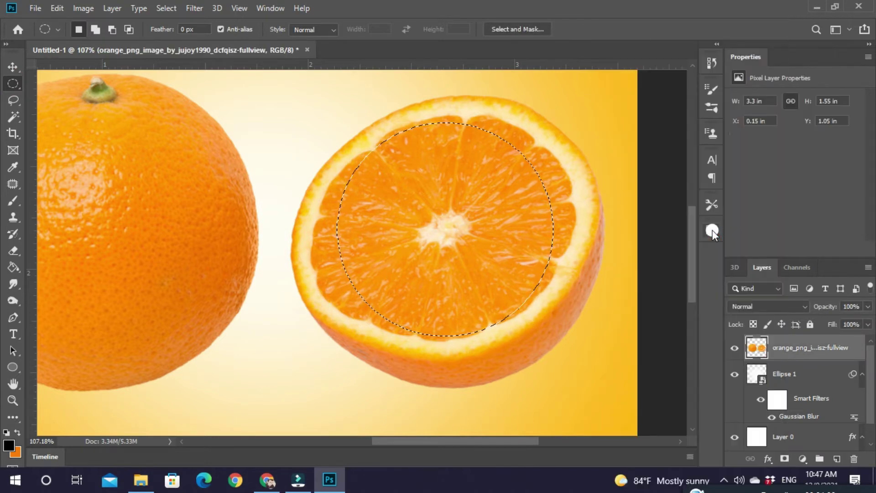
{"action": "key", "text": "ctrl+j"}
{"action": "scroll", "coordinate": [516, 240], "scroll_direction": "down", "scroll_amount": 3}
{"action": "key", "text": "ctrl+x"}
{"action": "key", "text": "ctrl+v"}
{"action": "left_click", "coordinate": [757, 348]}
{"action": "left_click_drag", "start_coordinate": [250, 229], "coordinate": [349, 225]}
Step: Lasso a strip of the whole orange and cut it onto its own layer
{"action": "scroll", "coordinate": [370, 123], "scroll_direction": "up", "scroll_amount": 3}
{"action": "scroll", "coordinate": [369, 123], "scroll_direction": "up", "scroll_amount": 2}
{"action": "left_click", "coordinate": [13, 185]}
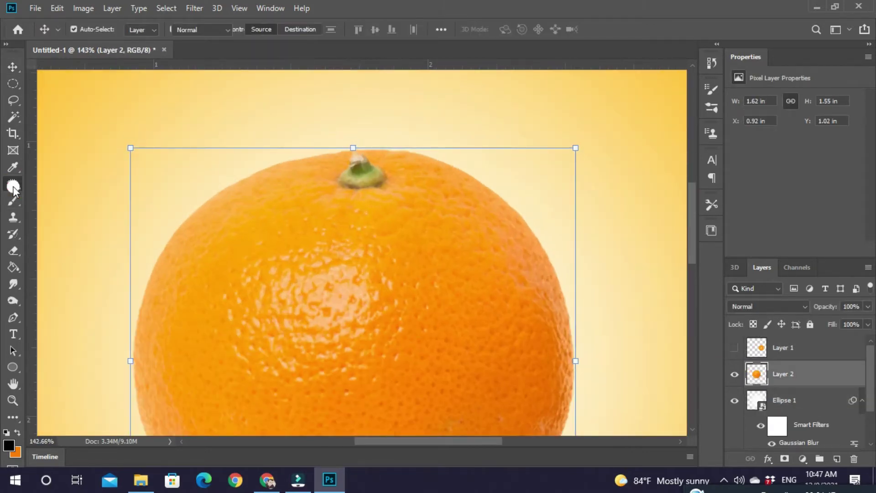
{"action": "scroll", "coordinate": [296, 202], "scroll_direction": "down", "scroll_amount": 5}
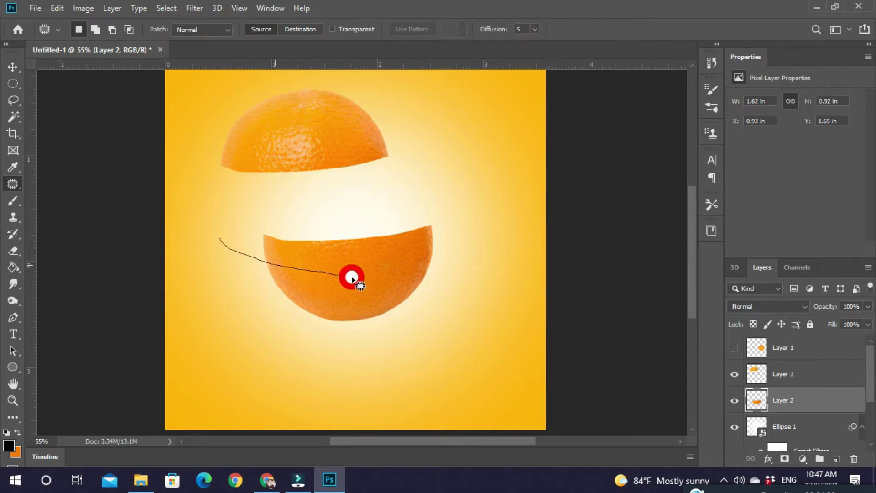
{"action": "key", "text": "ctrl+shift+j"}
Step: Spread the top cap, middle band and bottom piece apart vertically
{"action": "key", "text": "v"}
{"action": "left_click_drag", "start_coordinate": [385, 272], "coordinate": [393, 229]}
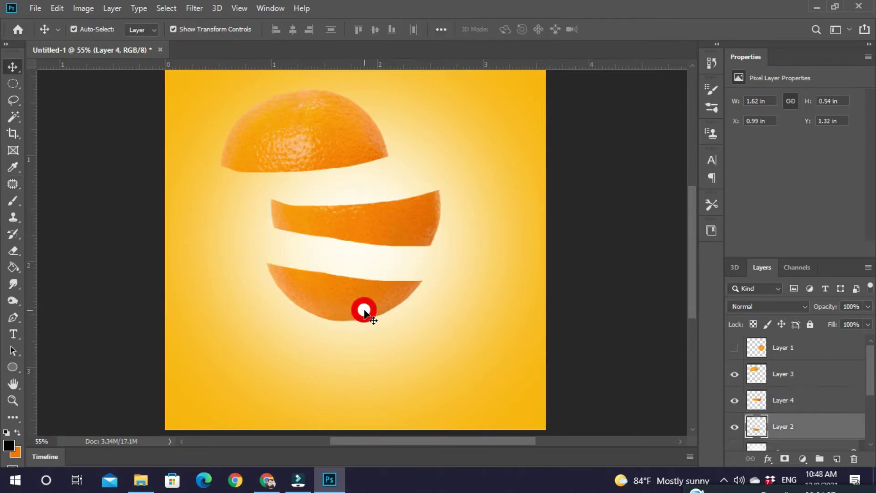
{"action": "left_click_drag", "start_coordinate": [362, 307], "coordinate": [363, 324]}
{"action": "left_click", "coordinate": [366, 224]}
{"action": "left_click_drag", "start_coordinate": [366, 225], "coordinate": [366, 247]}
{"action": "left_click_drag", "start_coordinate": [313, 137], "coordinate": [320, 144]}
{"action": "left_click_drag", "start_coordinate": [354, 322], "coordinate": [348, 352]}
{"action": "left_click", "coordinate": [605, 337]}
Step: Copy the cut-face layer onto the bottom half and squash and skew it to fit
{"action": "left_click", "coordinate": [730, 349]}
{"action": "scroll", "coordinate": [495, 240], "scroll_direction": "up", "scroll_amount": 2}
{"action": "left_click_drag", "start_coordinate": [495, 240], "coordinate": [356, 351]}
{"action": "left_click", "coordinate": [735, 374]}
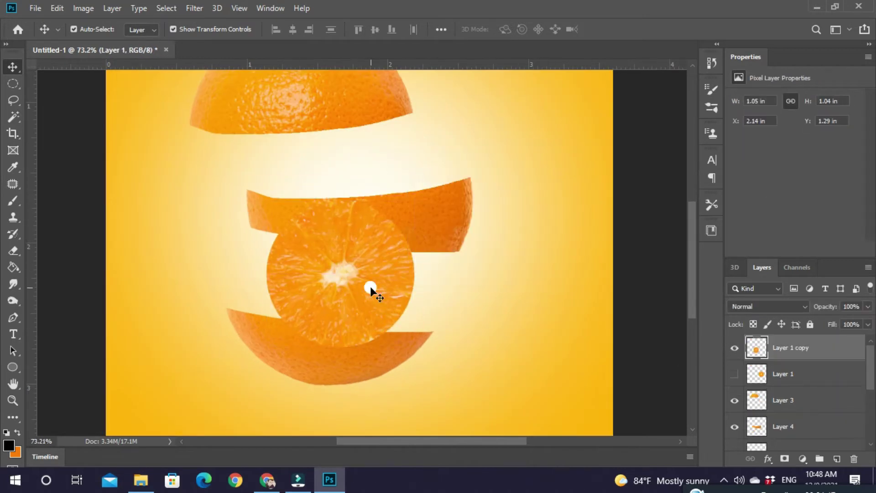
{"action": "left_click_drag", "start_coordinate": [368, 289], "coordinate": [353, 263]}
{"action": "left_click_drag", "start_coordinate": [331, 226], "coordinate": [328, 293]}
{"action": "left_click_drag", "start_coordinate": [256, 369], "coordinate": [225, 309]}
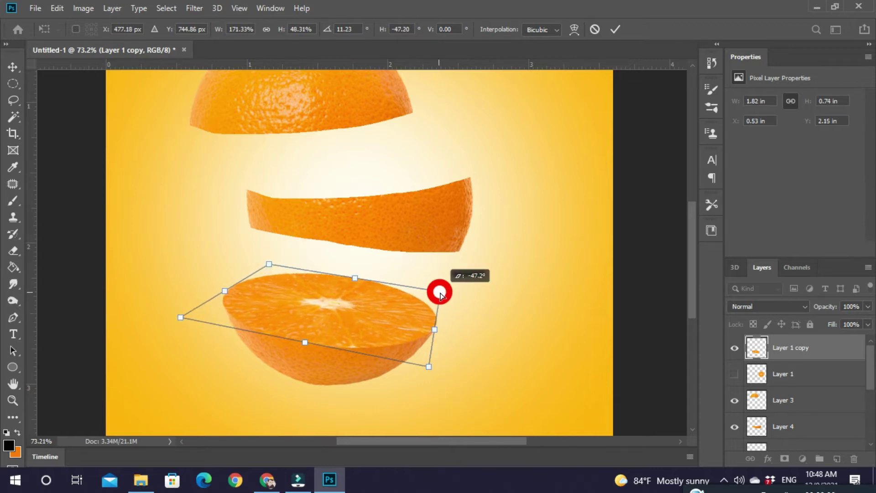
{"action": "left_click", "coordinate": [648, 326]}
Step: Convert the skewed face to a smart object and rename it 'ornage 1'
{"action": "scroll", "coordinate": [336, 305], "scroll_direction": "up", "scroll_amount": 2}
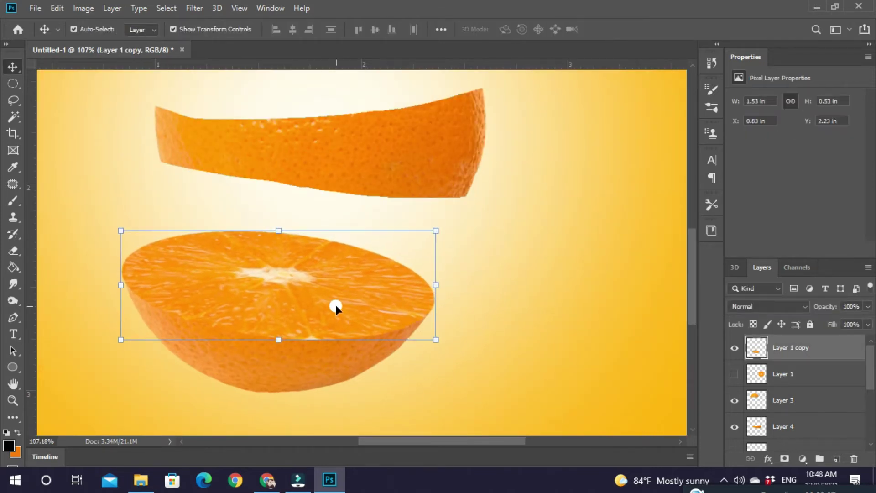
{"action": "scroll", "coordinate": [316, 303], "scroll_direction": "down", "scroll_amount": 2}
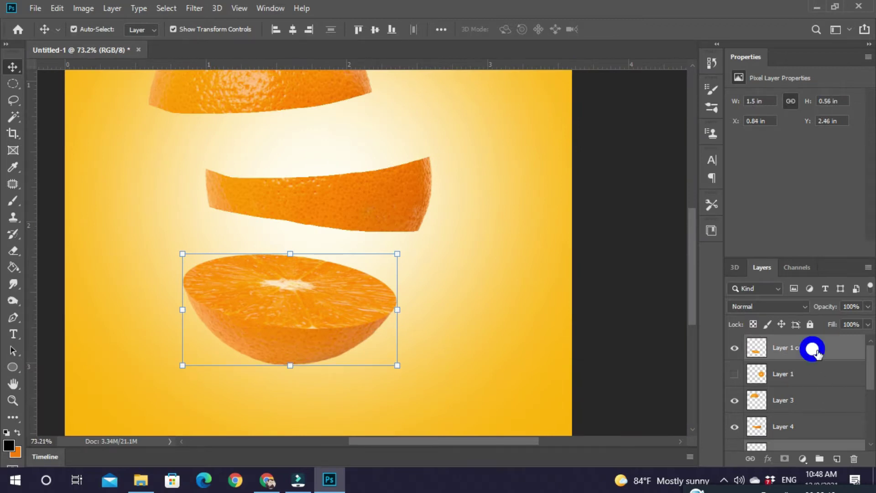
{"action": "right_click", "coordinate": [817, 352]}
{"action": "left_click", "coordinate": [710, 176]}
{"action": "double_click", "coordinate": [794, 348]}
{"action": "type", "text": "ornage 1"}
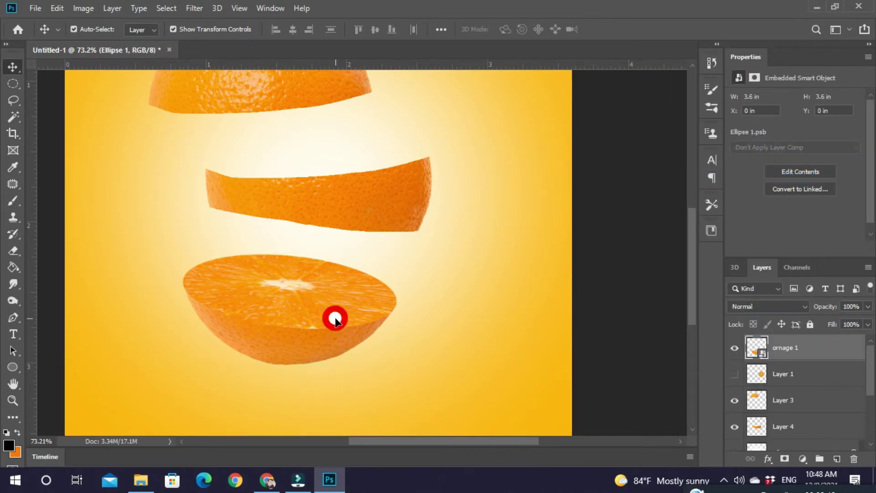
{"action": "left_click", "coordinate": [335, 319]}
Step: Move the round cut face onto the middle band, then squash and skew it to fit
{"action": "left_click", "coordinate": [734, 373]}
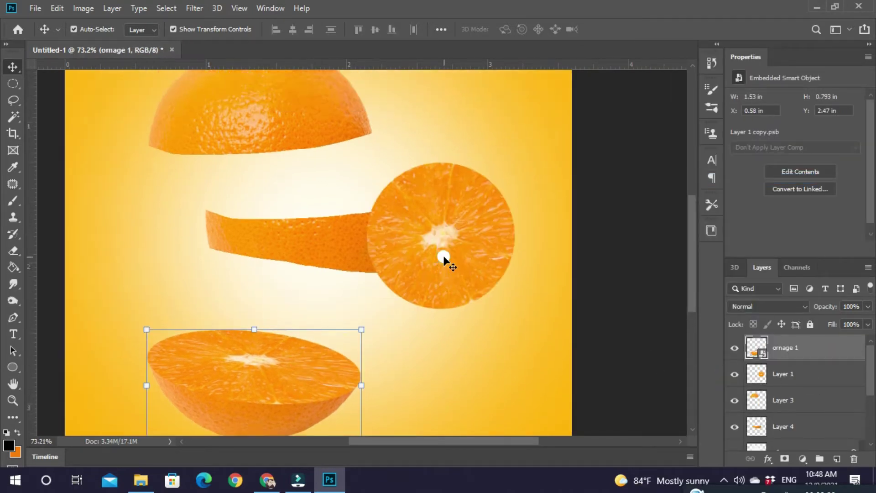
{"action": "left_click_drag", "start_coordinate": [446, 255], "coordinate": [355, 262]}
{"action": "key", "text": "ctrl+t"}
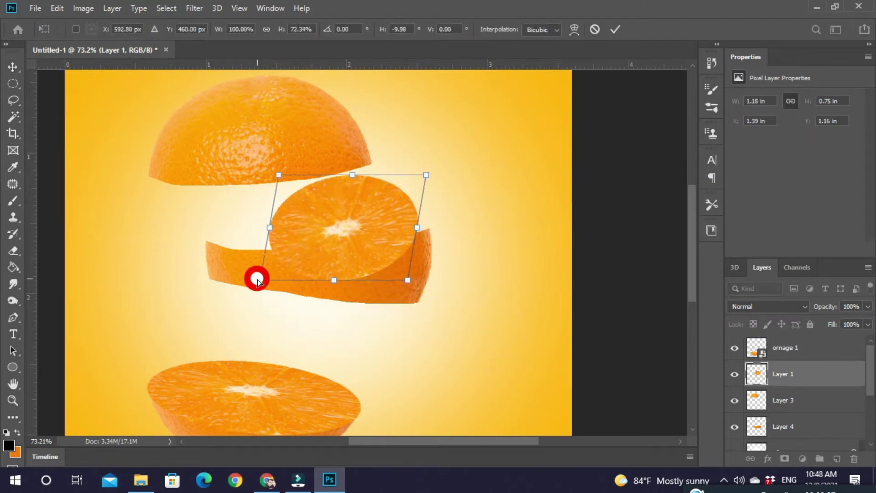
{"action": "left_click_drag", "start_coordinate": [279, 317], "coordinate": [175, 257]}
{"action": "left_click_drag", "start_coordinate": [426, 175], "coordinate": [428, 194]}
{"action": "left_click_drag", "start_coordinate": [278, 175], "coordinate": [270, 201]}
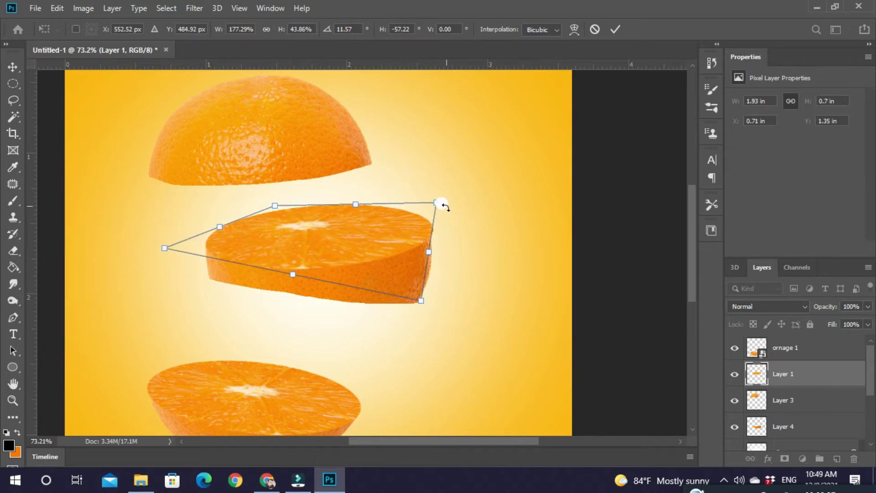
{"action": "key", "text": "Return"}
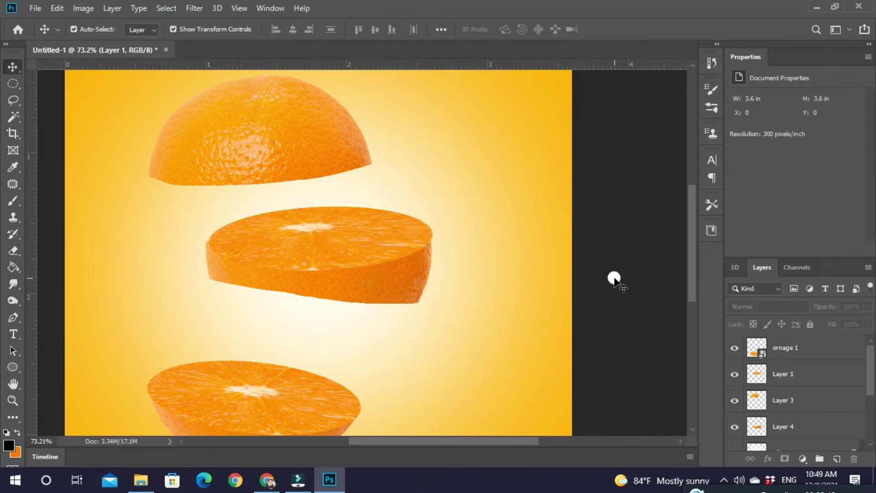
Step: Combine the face with the middle band and convert the slice to smart object 'ornage 2'
{"action": "scroll", "coordinate": [313, 262], "scroll_direction": "up", "scroll_amount": 2}
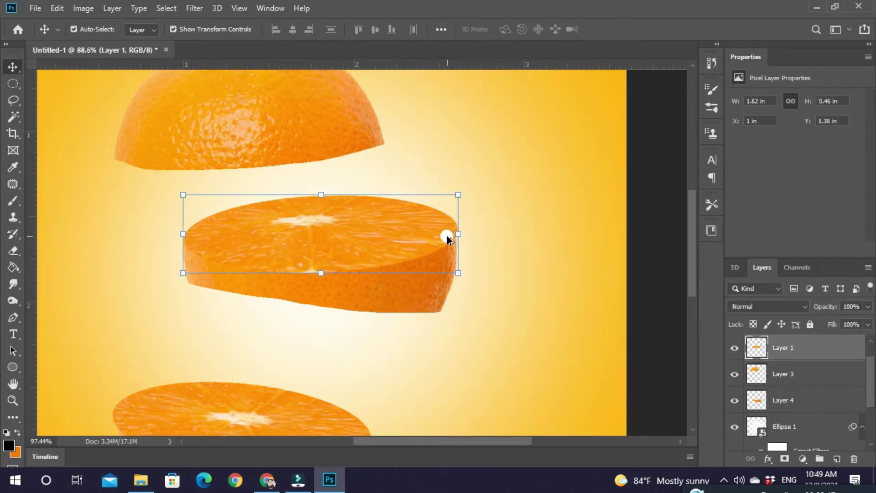
{"action": "scroll", "coordinate": [447, 236], "scroll_direction": "up", "scroll_amount": 4}
{"action": "left_click", "coordinate": [451, 235]}
{"action": "key", "text": "ctrl+j"}
{"action": "key", "text": "ctrl+t"}
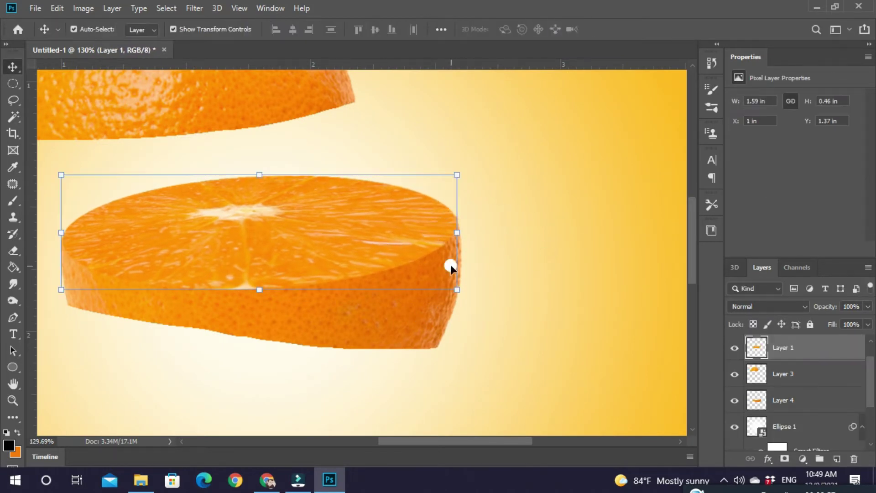
{"action": "scroll", "coordinate": [524, 235], "scroll_direction": "down", "scroll_amount": 10}
{"action": "left_click", "coordinate": [417, 201]}
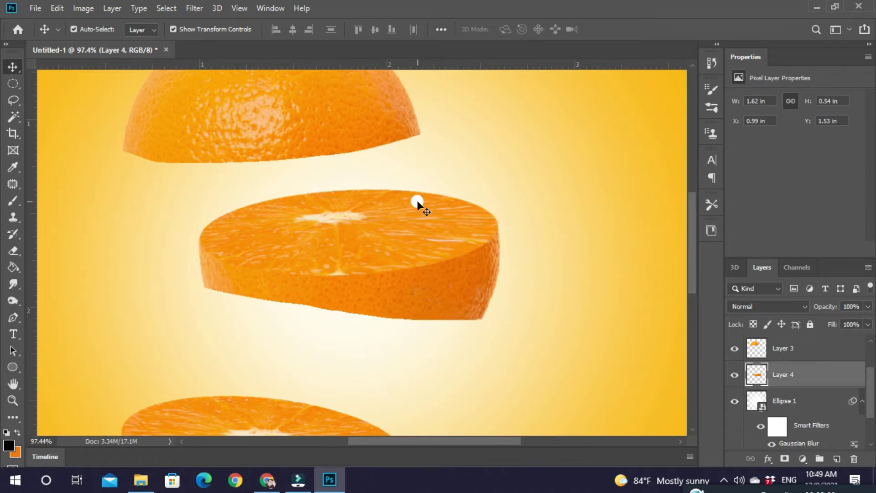
{"action": "right_click", "coordinate": [785, 374]}
{"action": "left_click", "coordinate": [717, 262]}
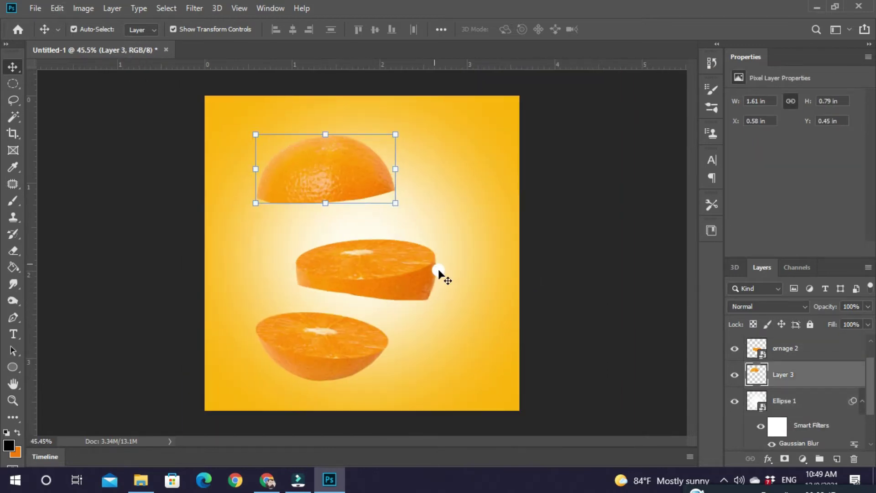
Step: Slightly rotate the bottom slice, move the middle slice upper right, and tilt the top cap
{"action": "left_click_drag", "start_coordinate": [335, 176], "coordinate": [393, 187]}
{"action": "left_click", "coordinate": [394, 186]}
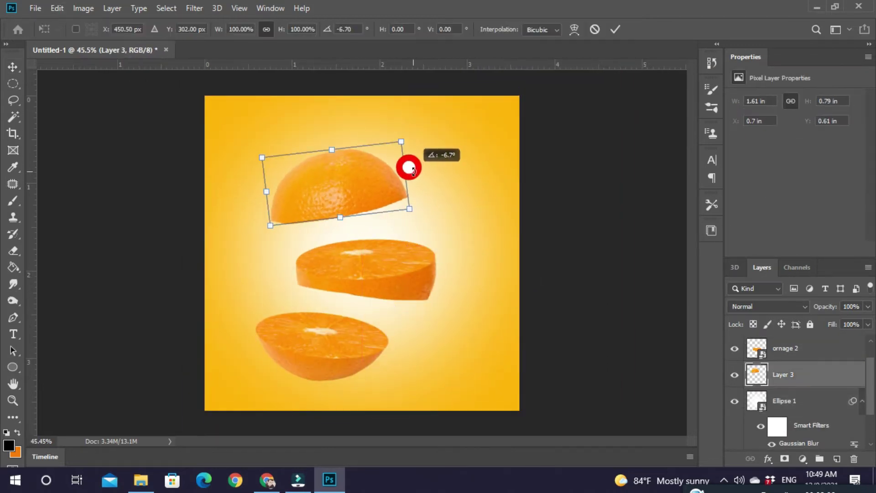
{"action": "key", "text": "Return"}
{"action": "left_click", "coordinate": [379, 336]}
{"action": "left_click_drag", "start_coordinate": [393, 338], "coordinate": [398, 347]}
{"action": "key", "text": "Return"}
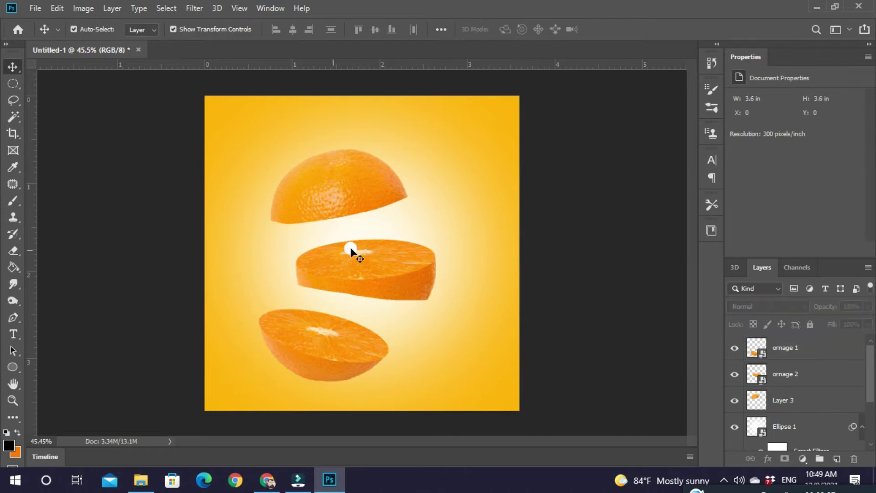
{"action": "left_click_drag", "start_coordinate": [351, 251], "coordinate": [484, 170]}
{"action": "left_click_drag", "start_coordinate": [331, 203], "coordinate": [321, 232]}
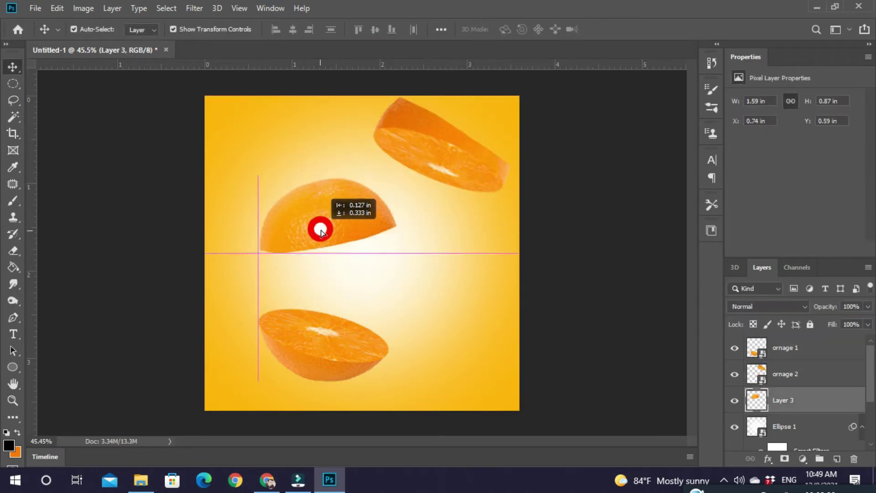
{"action": "left_click_drag", "start_coordinate": [400, 179], "coordinate": [411, 186]}
{"action": "left_click_drag", "start_coordinate": [356, 188], "coordinate": [332, 151]}
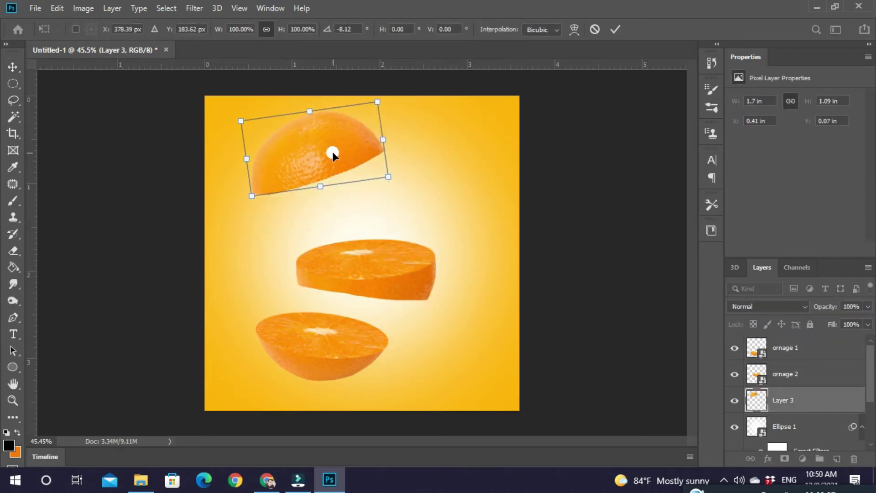
Step: Rotate the middle slice and enlarge it toward the lower right
{"action": "key", "text": "Return"}
{"action": "left_click", "coordinate": [388, 270], "text": "ctrl"}
{"action": "left_click_drag", "start_coordinate": [466, 238], "coordinate": [454, 228]}
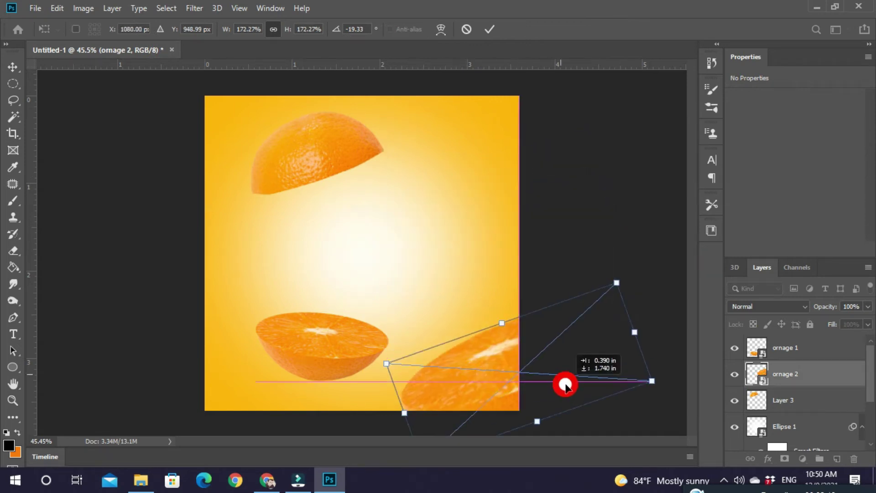
{"action": "left_click_drag", "start_coordinate": [514, 220], "coordinate": [493, 391]}
{"action": "key", "text": "Return"}
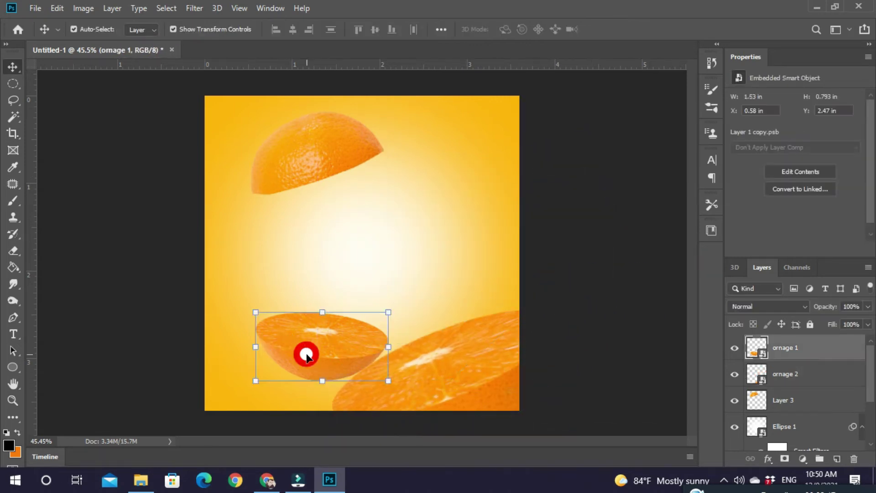
Step: Flip the large slice vertically and move it to the lower left
{"action": "left_click_drag", "start_coordinate": [307, 354], "coordinate": [315, 281]}
{"action": "left_click", "coordinate": [465, 378]}
{"action": "right_click", "coordinate": [462, 372]}
{"action": "key", "text": "ctrl+t"}
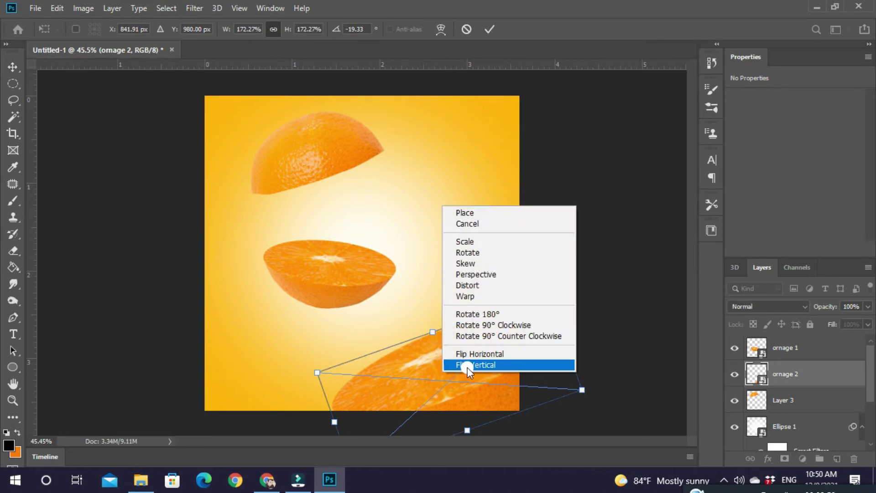
{"action": "left_click", "coordinate": [468, 365]}
{"action": "key", "text": "Return"}
{"action": "left_click_drag", "start_coordinate": [468, 368], "coordinate": [335, 391]}
{"action": "left_click", "coordinate": [388, 283]}
Step: Rotate the middle half about -26° and move it up and right, then begin placing an embedded image
{"action": "left_click", "coordinate": [407, 294]}
{"action": "key", "text": "ctrl+t"}
{"action": "left_click_drag", "start_coordinate": [403, 282], "coordinate": [463, 249]}
{"action": "left_click", "coordinate": [549, 277]}
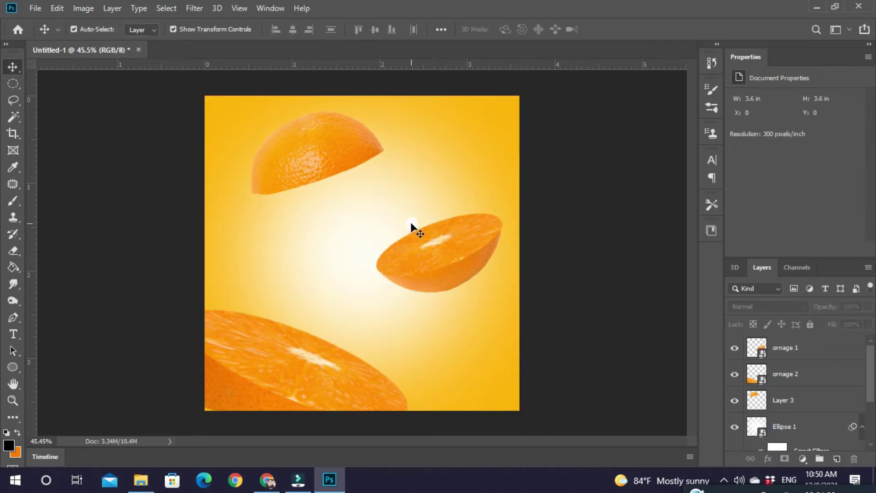
{"action": "left_click", "coordinate": [271, 380]}
{"action": "left_click", "coordinate": [540, 274]}
{"action": "left_click", "coordinate": [37, 6]}
{"action": "left_click", "coordinate": [59, 237]}
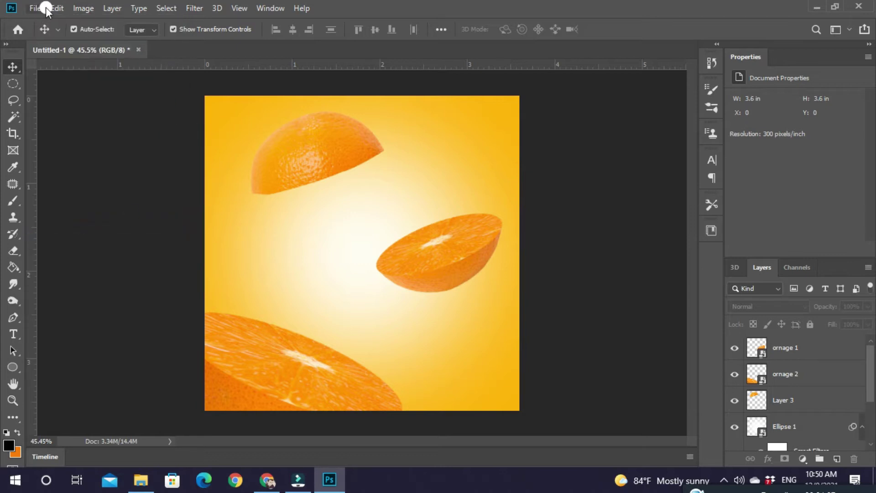
Step: Place the juice glass image and rasterize its layer
{"action": "double_click", "coordinate": [284, 109]}
{"action": "key", "text": "Return"}
{"action": "scroll", "coordinate": [371, 201], "scroll_direction": "up", "scroll_amount": 2}
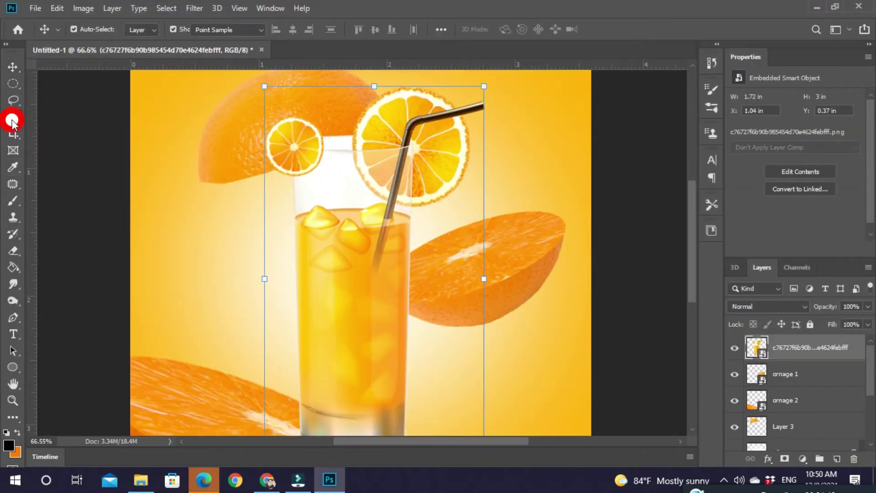
{"action": "key", "text": "Delete"}
{"action": "key", "text": "Return"}
{"action": "right_click", "coordinate": [808, 348]}
{"action": "left_click", "coordinate": [725, 231]}
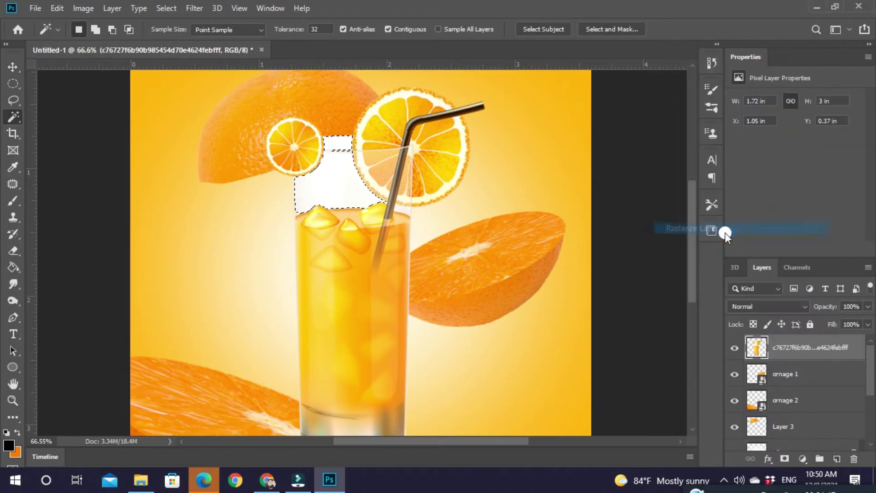
{"action": "scroll", "coordinate": [379, 272], "scroll_direction": "down", "scroll_amount": 2}
Step: Rotate the large orange slice about -39° and enlarge and tilt the other half at the lower left
{"action": "mouse_move", "coordinate": [438, 137]}
{"action": "left_mouse_down"}
{"action": "mouse_move", "coordinate": [455, 198]}
{"action": "mouse_move", "coordinate": [388, 278]}
{"action": "left_mouse_up"}
{"action": "key", "text": "Escape"}
{"action": "left_click", "coordinate": [299, 331]}
{"action": "mouse_move", "coordinate": [397, 420]}
{"action": "left_mouse_down"}
{"action": "mouse_move", "coordinate": [442, 254]}
{"action": "mouse_move", "coordinate": [439, 368]}
{"action": "mouse_move", "coordinate": [411, 319]}
{"action": "mouse_move", "coordinate": [509, 304]}
{"action": "mouse_move", "coordinate": [466, 328]}
{"action": "left_mouse_up"}
{"action": "key", "text": "Return"}
{"action": "mouse_move", "coordinate": [438, 251]}
{"action": "left_mouse_down"}
{"action": "mouse_move", "coordinate": [323, 303]}
{"action": "mouse_move", "coordinate": [352, 348]}
{"action": "mouse_move", "coordinate": [289, 356]}
{"action": "left_mouse_up"}
{"action": "key", "text": "ctrl+t"}
{"action": "key", "text": "Return"}
{"action": "left_click_drag", "start_coordinate": [320, 320], "coordinate": [348, 297]}
Step: Tilt the juice glass about 38° and set it between the two orange halves
{"action": "key", "text": "ctrl+t"}
{"action": "mouse_move", "coordinate": [438, 114]}
{"action": "left_mouse_down"}
{"action": "mouse_move", "coordinate": [432, 122]}
{"action": "mouse_move", "coordinate": [475, 186]}
{"action": "left_mouse_up"}
{"action": "left_click_drag", "start_coordinate": [365, 274], "coordinate": [343, 295]}
{"action": "key", "text": "Return"}
{"action": "scroll", "coordinate": [314, 329], "scroll_direction": "up", "scroll_amount": 3, "text": "alt"}
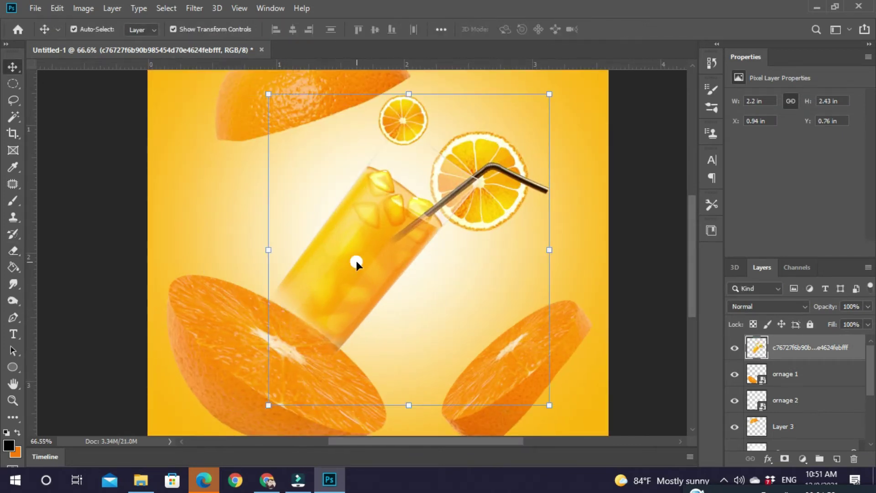
{"action": "left_click_drag", "start_coordinate": [357, 263], "coordinate": [328, 297]}
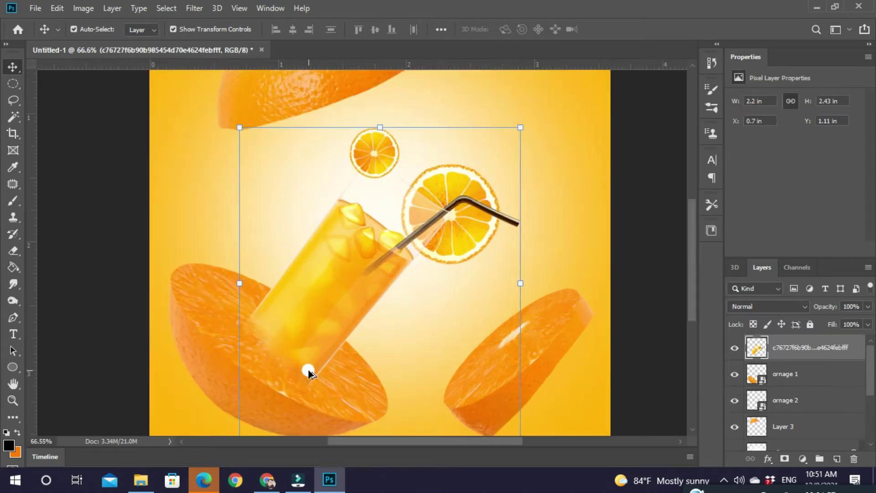
{"action": "key", "text": "e"}
{"action": "scroll", "coordinate": [280, 332], "scroll_direction": "up", "scroll_amount": 2, "text": "alt"}
{"action": "scroll", "coordinate": [313, 286], "scroll_direction": "down", "scroll_amount": 2, "text": "alt"}
{"action": "scroll", "coordinate": [313, 286], "scroll_direction": "down", "scroll_amount": 1, "text": "alt"}
Step: Embed the juice splash PNG, scaled and rotated, over the base of the glass
{"action": "left_click", "coordinate": [35, 8]}
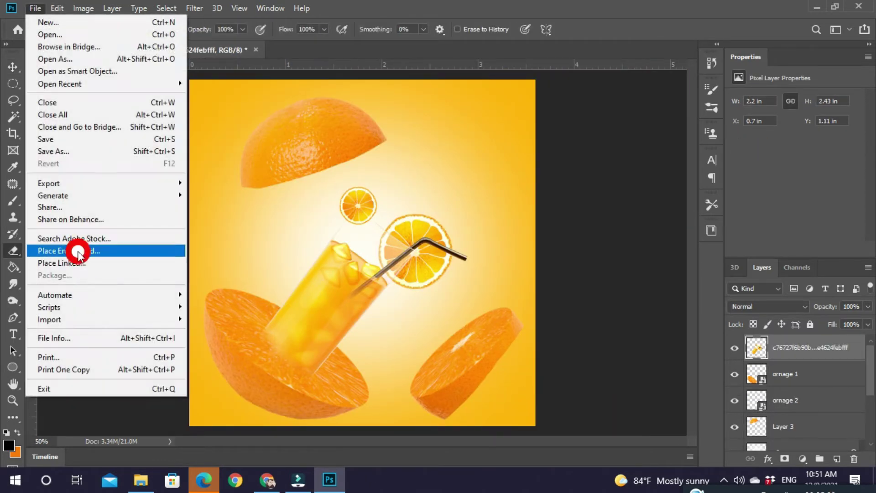
{"action": "left_click", "coordinate": [77, 253]}
{"action": "mouse_move", "coordinate": [539, 352]}
{"action": "left_mouse_down"}
{"action": "mouse_move", "coordinate": [501, 329]}
{"action": "mouse_move", "coordinate": [393, 320]}
{"action": "mouse_move", "coordinate": [285, 234]}
{"action": "mouse_move", "coordinate": [373, 342]}
{"action": "left_mouse_up"}
{"action": "left_click_drag", "start_coordinate": [524, 294], "coordinate": [430, 356]}
{"action": "key", "text": "Return"}
{"action": "scroll", "coordinate": [319, 358], "scroll_direction": "up", "scroll_amount": 2}
{"action": "key", "text": "v"}
{"action": "left_click_drag", "start_coordinate": [319, 358], "coordinate": [318, 375]}
Step: Darken the splash with Brightness/Contrast brightness -31
{"action": "left_click", "coordinate": [83, 9]}
{"action": "left_click", "coordinate": [238, 45]}
{"action": "left_click_drag", "start_coordinate": [403, 136], "coordinate": [390, 137]}
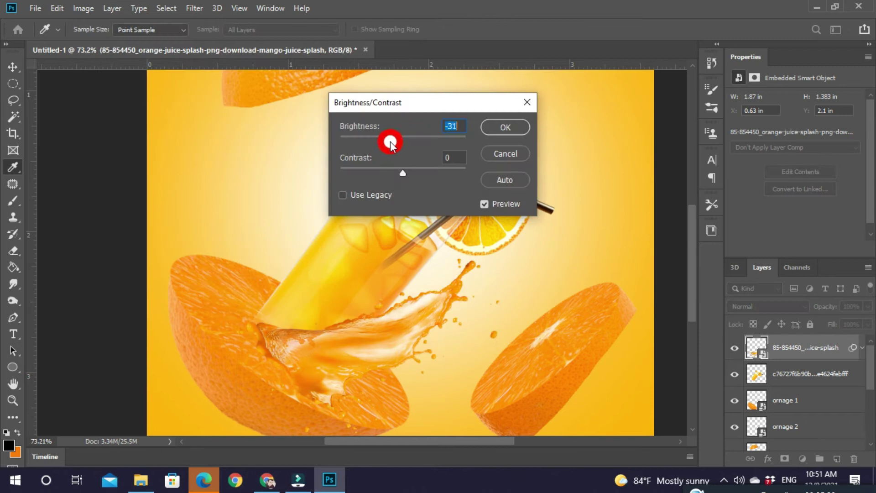
{"action": "key", "text": "Return"}
Step: Duplicate the splash and rotate the copy so it rises beside the glass
{"action": "left_click_drag", "start_coordinate": [373, 336], "coordinate": [309, 269]}
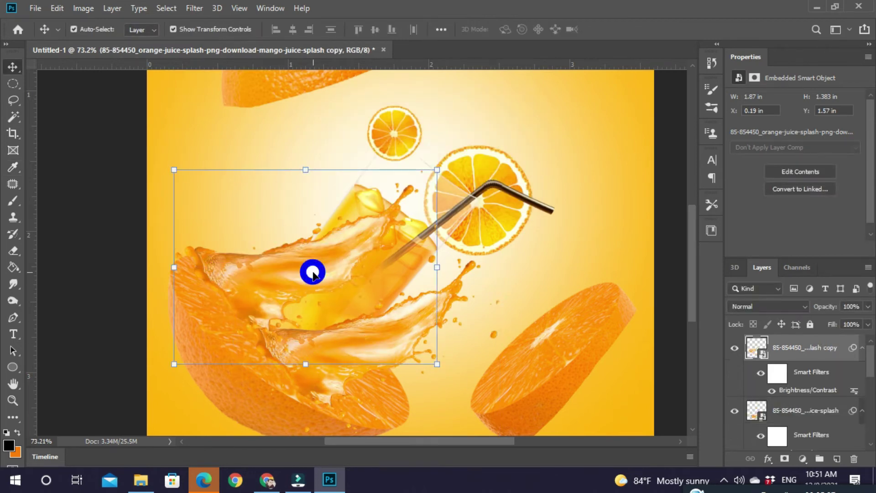
{"action": "key", "text": "ctrl+t"}
{"action": "left_click_drag", "start_coordinate": [438, 169], "coordinate": [439, 200]}
{"action": "right_click", "coordinate": [297, 278]}
{"action": "left_click", "coordinate": [365, 407]}
{"action": "left_click_drag", "start_coordinate": [317, 292], "coordinate": [407, 163]}
{"action": "left_click", "coordinate": [486, 31]}
{"action": "left_click_drag", "start_coordinate": [283, 333], "coordinate": [309, 348]}
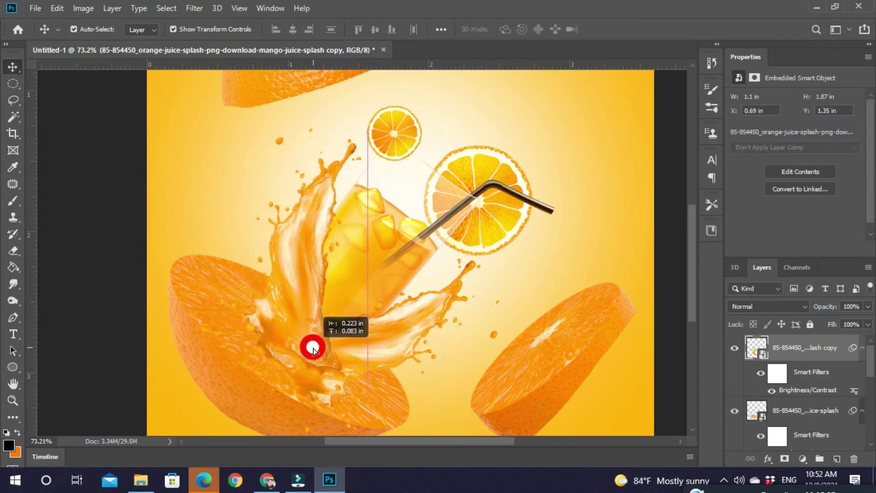
{"action": "key", "text": "ctrl+t"}
{"action": "left_click_drag", "start_coordinate": [387, 268], "coordinate": [335, 325]}
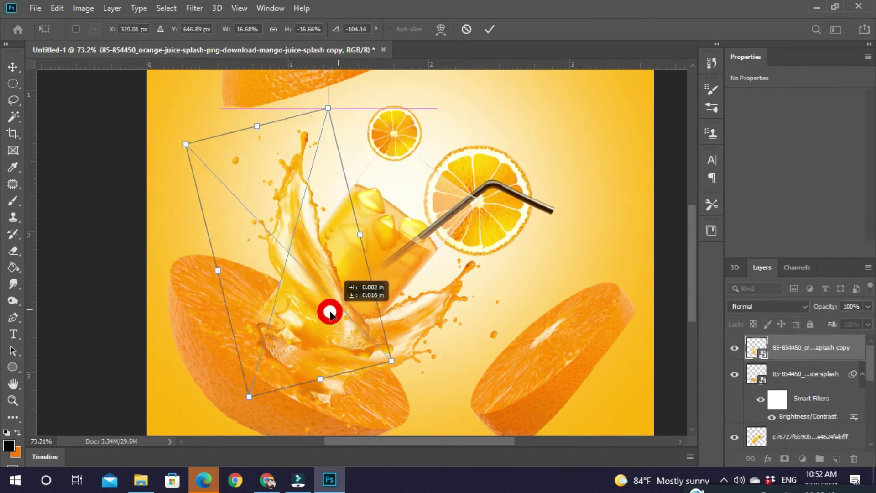
{"action": "key", "text": "Return"}
Step: Rasterize both splash layers for erasing and reposition the original splash
{"action": "key", "text": "e"}
{"action": "left_click", "coordinate": [366, 293]}
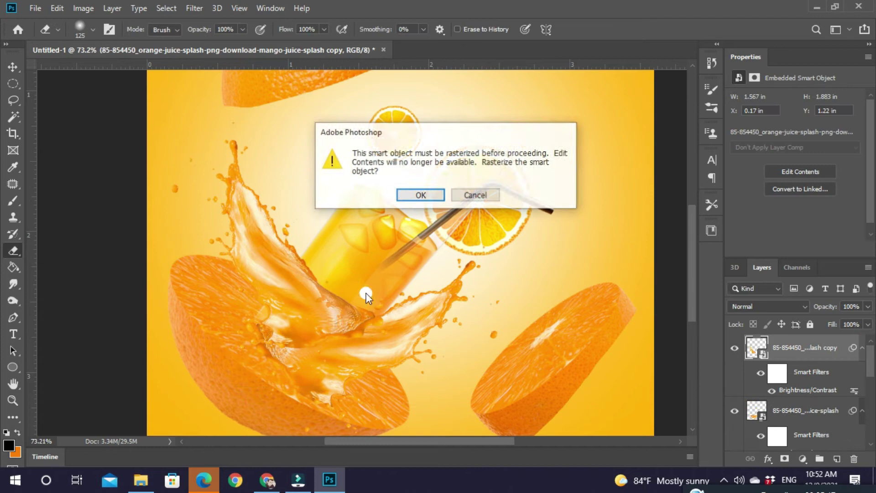
{"action": "key", "text": "Return"}
{"action": "key", "text": "v"}
{"action": "left_click_drag", "start_coordinate": [387, 337], "coordinate": [366, 337]}
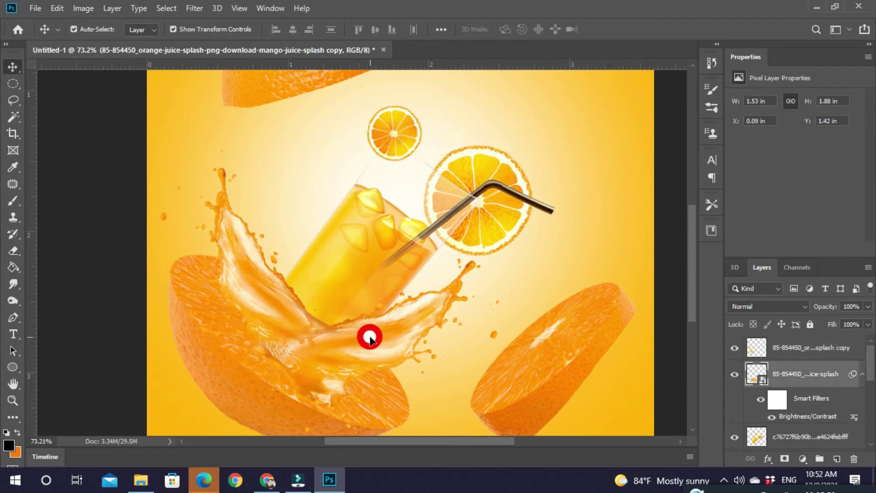
{"action": "key", "text": "e"}
{"action": "left_click", "coordinate": [299, 340]}
{"action": "key", "text": "Return"}
Step: Rotate the splash copy slightly
{"action": "scroll", "coordinate": [356, 245], "scroll_direction": "down", "scroll_amount": 5}
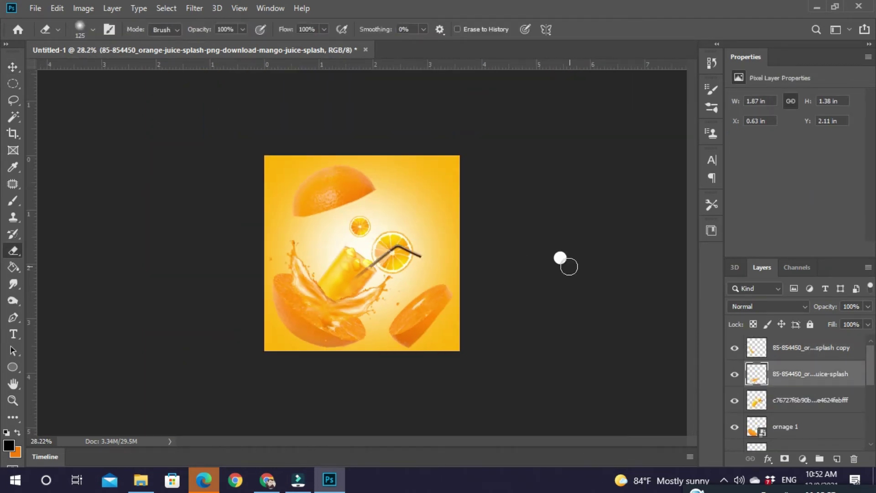
{"action": "key", "text": "v"}
{"action": "left_click", "coordinate": [303, 275]}
{"action": "key", "text": "ctrl+t"}
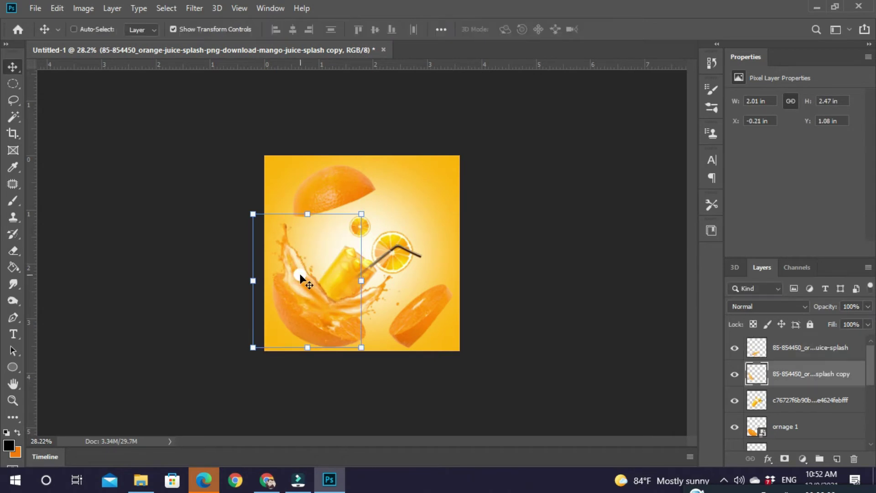
{"action": "scroll", "coordinate": [359, 255], "scroll_direction": "up", "scroll_amount": 3}
{"action": "left_click_drag", "start_coordinate": [368, 160], "coordinate": [370, 162]}
Step: Flip, enlarge and rotate the lower-right orange slice
{"action": "left_click", "coordinate": [596, 28]}
{"action": "scroll", "coordinate": [392, 283], "scroll_direction": "down", "scroll_amount": 2}
{"action": "left_click", "coordinate": [471, 325]}
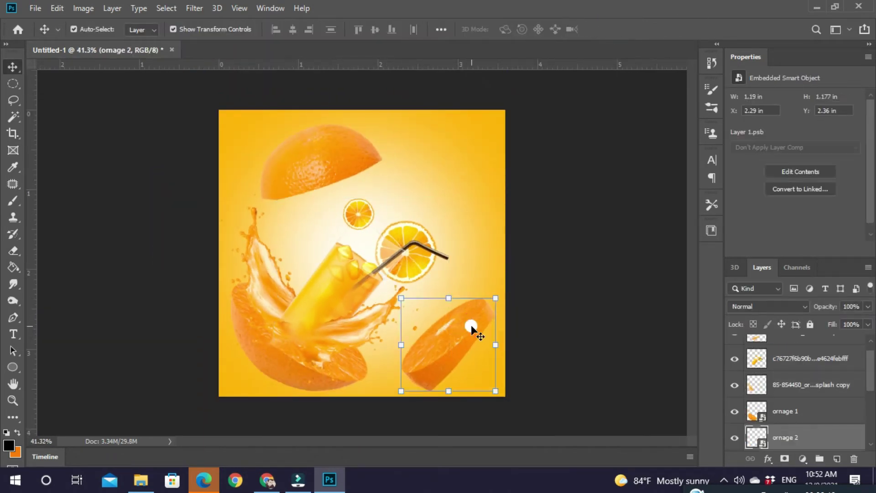
{"action": "left_click_drag", "start_coordinate": [496, 298], "coordinate": [519, 307]}
{"action": "key", "text": "Return"}
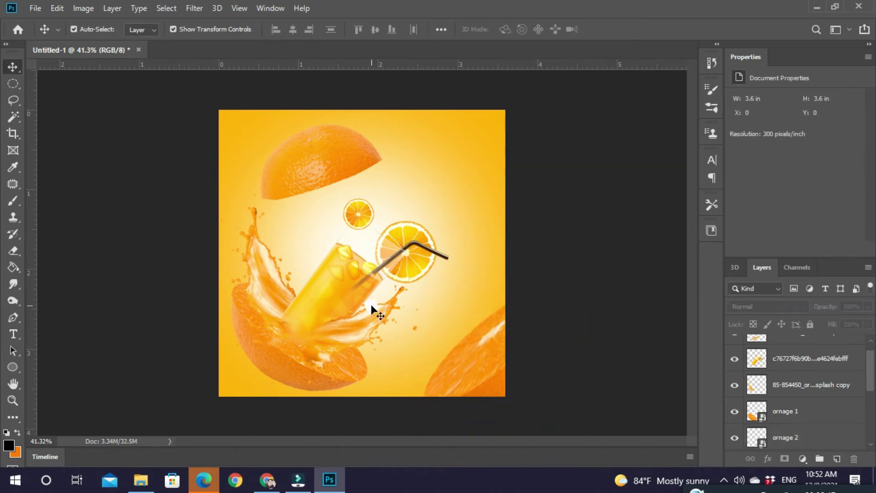
Step: Rotate the top orange half about 16.8° and place the whole-and-halved orange image
{"action": "left_click_drag", "start_coordinate": [330, 165], "coordinate": [324, 164]}
{"action": "key", "text": "ctrl+t"}
{"action": "scroll", "coordinate": [323, 169], "scroll_direction": "up", "scroll_amount": 2}
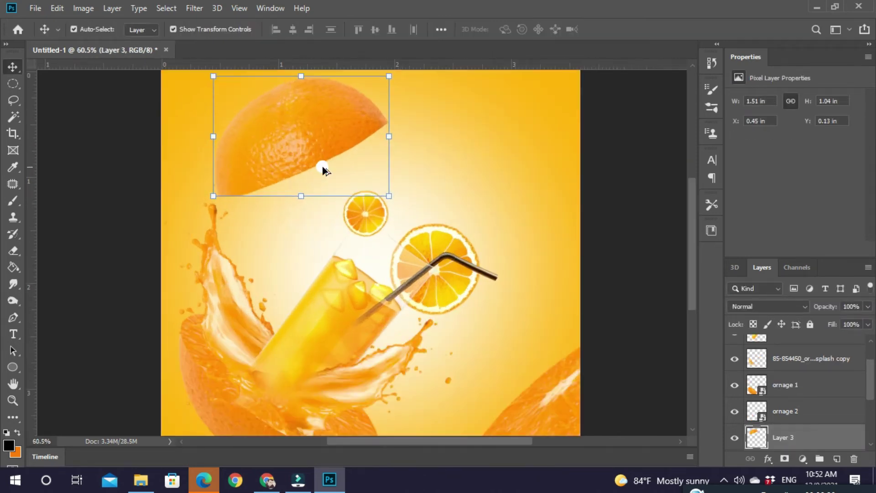
{"action": "left_click_drag", "start_coordinate": [441, 129], "coordinate": [443, 156]}
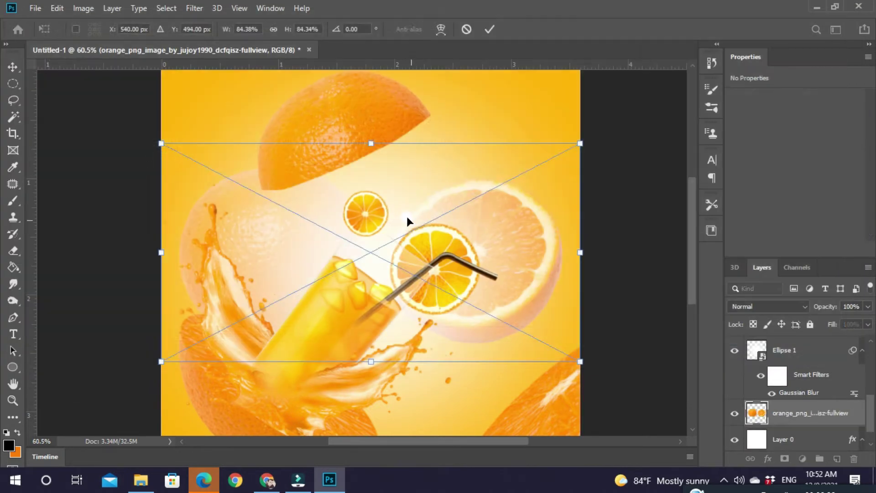
{"action": "key", "text": "Return"}
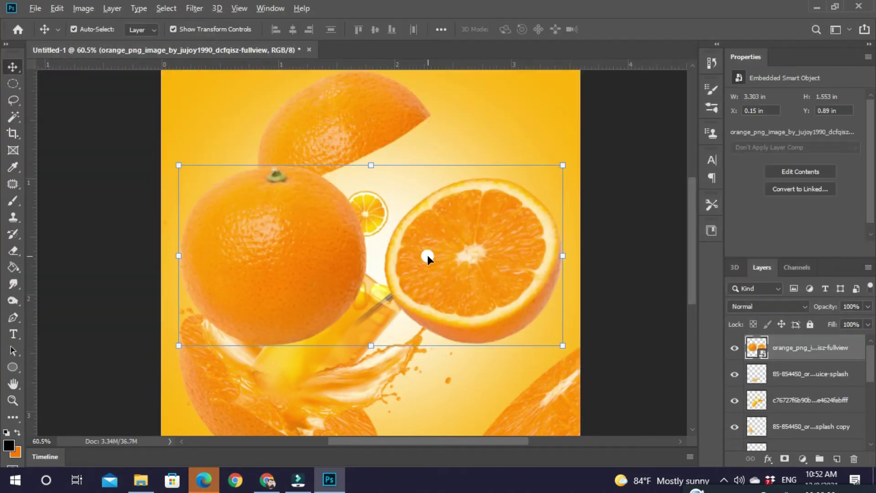
Step: Copy the circular orange face to a new layer and move it above the glass
{"action": "scroll", "coordinate": [428, 254], "scroll_direction": "up", "scroll_amount": 3}
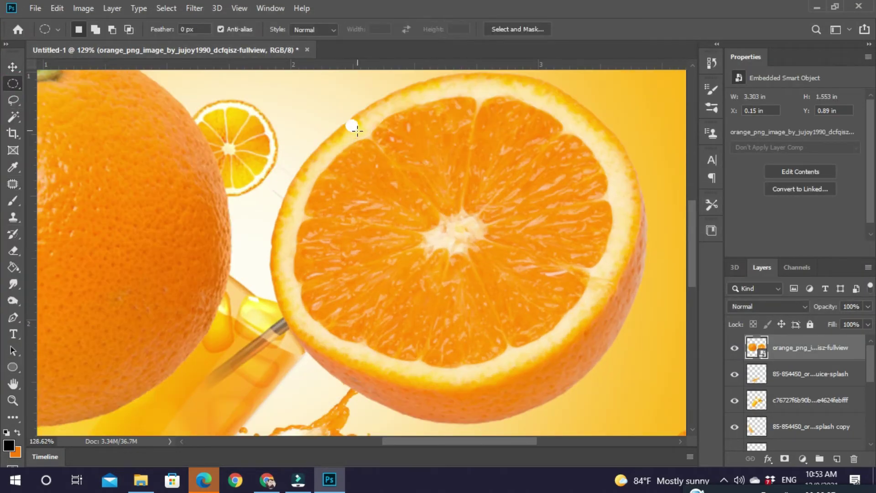
{"action": "key", "text": "ctrl+j"}
{"action": "key", "text": "ctrl+minus"}
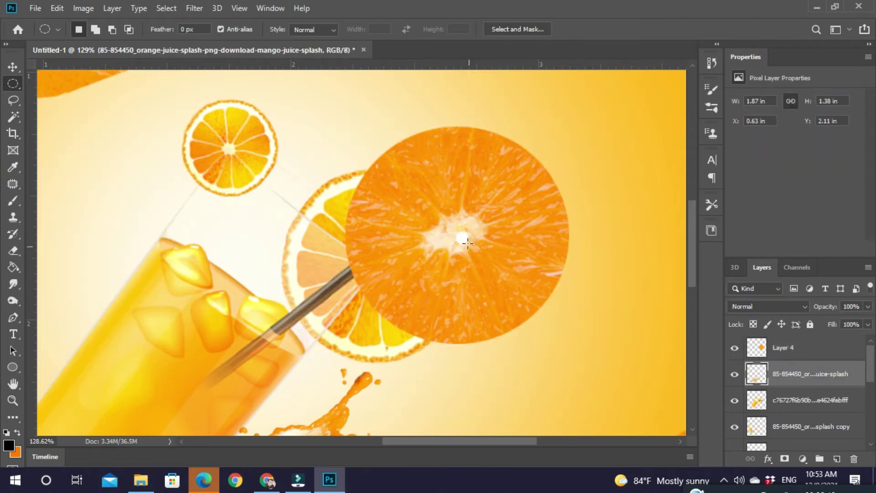
{"action": "key", "text": "ctrl+minus"}
{"action": "key", "text": "v"}
{"action": "mouse_move", "coordinate": [495, 280]}
{"action": "left_mouse_down"}
{"action": "mouse_move", "coordinate": [404, 196]}
{"action": "mouse_move", "coordinate": [408, 130]}
{"action": "left_mouse_up"}
{"action": "key", "text": "ctrl+t"}
{"action": "left_click_drag", "start_coordinate": [409, 229], "coordinate": [446, 162]}
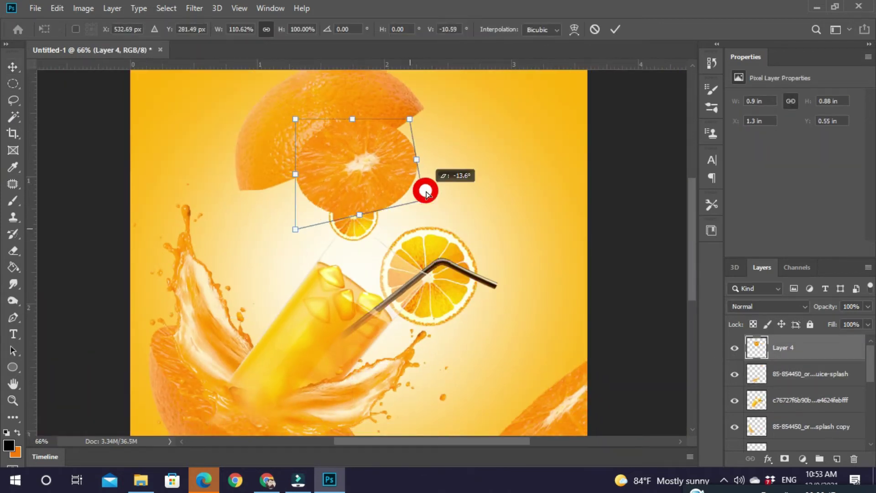
Step: Skew the orange face's corners into a tilted slice capping the top half
{"action": "left_click_drag", "start_coordinate": [418, 87], "coordinate": [421, 84]}
{"action": "left_click_drag", "start_coordinate": [295, 230], "coordinate": [239, 235]}
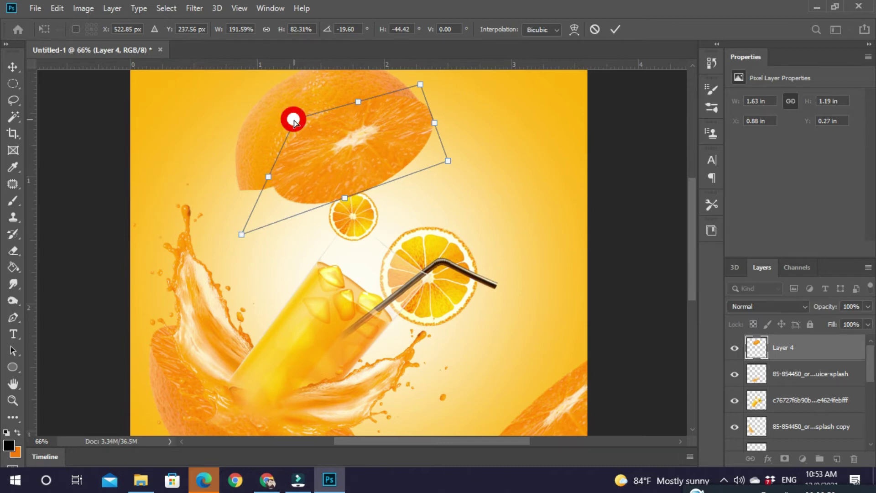
{"action": "left_click_drag", "start_coordinate": [293, 119], "coordinate": [227, 140]}
{"action": "scroll", "coordinate": [448, 149], "scroll_direction": "up", "scroll_amount": 1}
{"action": "left_click_drag", "start_coordinate": [463, 193], "coordinate": [445, 180]}
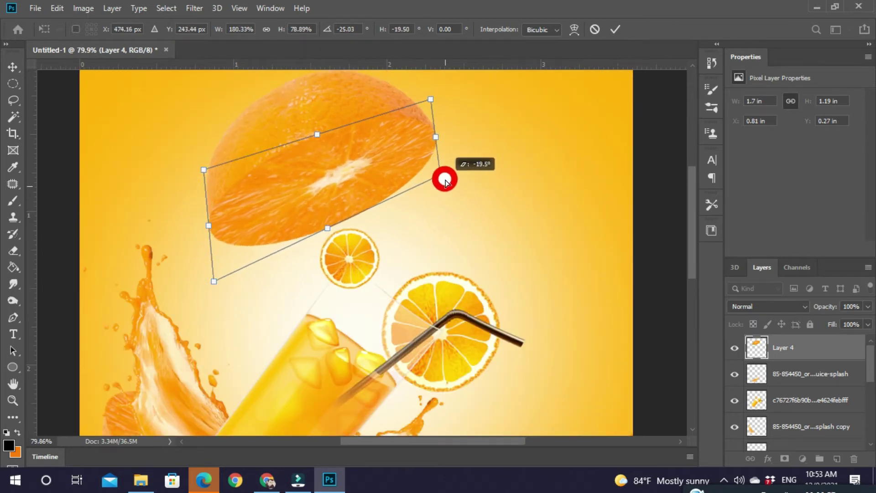
{"action": "left_click_drag", "start_coordinate": [222, 277], "coordinate": [216, 273]}
{"action": "left_click_drag", "start_coordinate": [206, 167], "coordinate": [203, 139]}
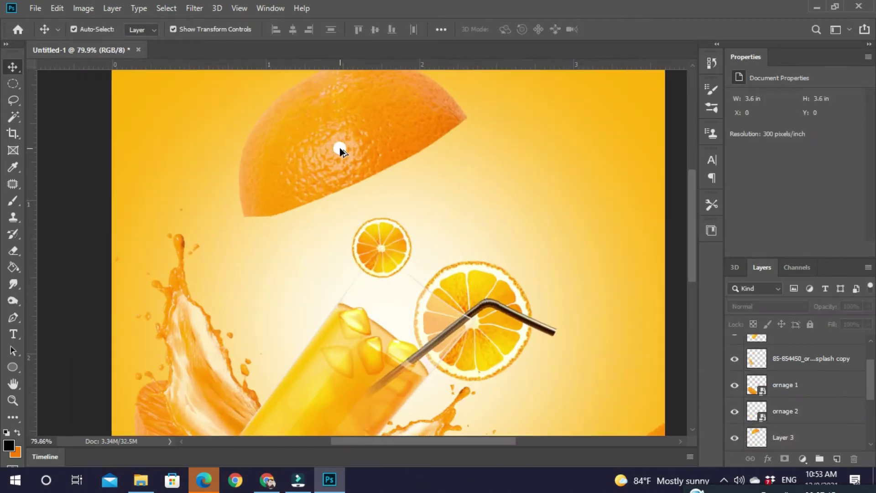
Step: Embed the pngegg (2) leaf image, scaled down and rotated, at the top-left
{"action": "left_click", "coordinate": [339, 147]}
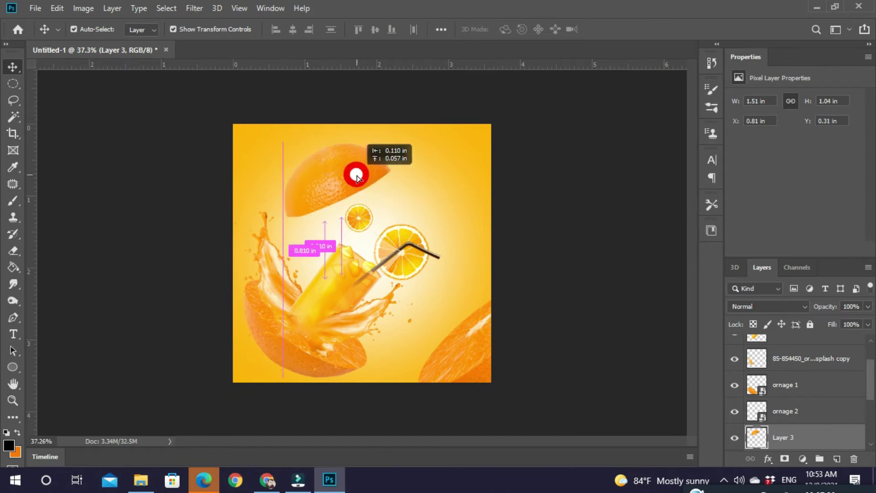
{"action": "left_click", "coordinate": [35, 8]}
{"action": "left_click", "coordinate": [55, 237]}
{"action": "double_click", "coordinate": [376, 114]}
{"action": "left_click_drag", "start_coordinate": [489, 162], "coordinate": [360, 254]}
{"action": "left_click_drag", "start_coordinate": [316, 284], "coordinate": [292, 132]}
{"action": "mouse_move", "coordinate": [341, 88]}
{"action": "left_mouse_down"}
{"action": "mouse_move", "coordinate": [298, 153]}
{"action": "mouse_move", "coordinate": [356, 74]}
{"action": "mouse_move", "coordinate": [278, 132]}
{"action": "left_mouse_up"}
{"action": "key", "text": "Return"}
Step: Enlarge and rotate the leaf, then add a rotated leaf copy at the top-right
{"action": "scroll", "coordinate": [303, 143], "scroll_direction": "up", "scroll_amount": 2}
{"action": "left_click", "coordinate": [461, 30]}
{"action": "scroll", "coordinate": [341, 171], "scroll_direction": "down", "scroll_amount": 2}
{"action": "mouse_move", "coordinate": [437, 221]}
{"action": "left_mouse_down"}
{"action": "mouse_move", "coordinate": [474, 192]}
{"action": "mouse_move", "coordinate": [511, 272]}
{"action": "left_mouse_up"}
{"action": "key", "text": "Return"}
{"action": "mouse_move", "coordinate": [537, 264]}
{"action": "left_mouse_down"}
{"action": "mouse_move", "coordinate": [270, 373]}
{"action": "mouse_move", "coordinate": [538, 94]}
{"action": "left_mouse_up"}
{"action": "key", "text": "ctrl+t"}
{"action": "mouse_move", "coordinate": [578, 204]}
{"action": "left_mouse_down"}
{"action": "mouse_move", "coordinate": [606, 183]}
{"action": "mouse_move", "coordinate": [522, 160]}
{"action": "left_mouse_up"}
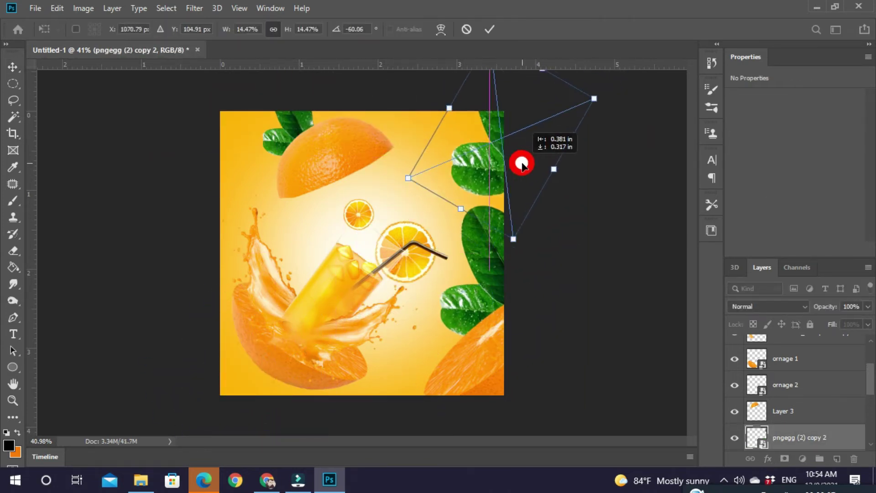
Step: Move and rotate the top orange half and skew the orange face over it
{"action": "key", "text": "Return"}
{"action": "scroll", "coordinate": [329, 196], "scroll_direction": "up", "scroll_amount": 2}
{"action": "left_click", "coordinate": [362, 231]}
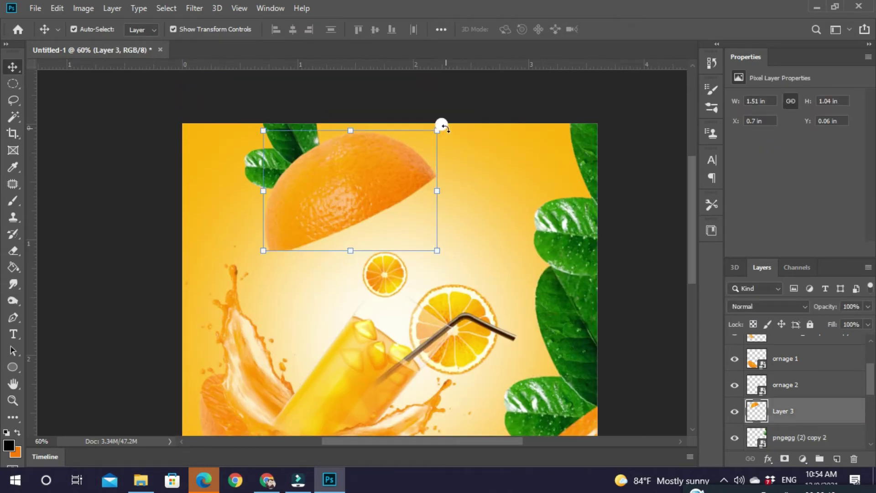
{"action": "left_click_drag", "start_coordinate": [443, 121], "coordinate": [202, 212]}
{"action": "left_click_drag", "start_coordinate": [283, 191], "coordinate": [308, 245]}
{"action": "key", "text": "Return"}
{"action": "mouse_move", "coordinate": [420, 273]}
{"action": "left_mouse_down"}
{"action": "mouse_move", "coordinate": [328, 190]}
{"action": "mouse_move", "coordinate": [384, 190]}
{"action": "mouse_move", "coordinate": [386, 260]}
{"action": "mouse_move", "coordinate": [399, 302]}
{"action": "left_mouse_up"}
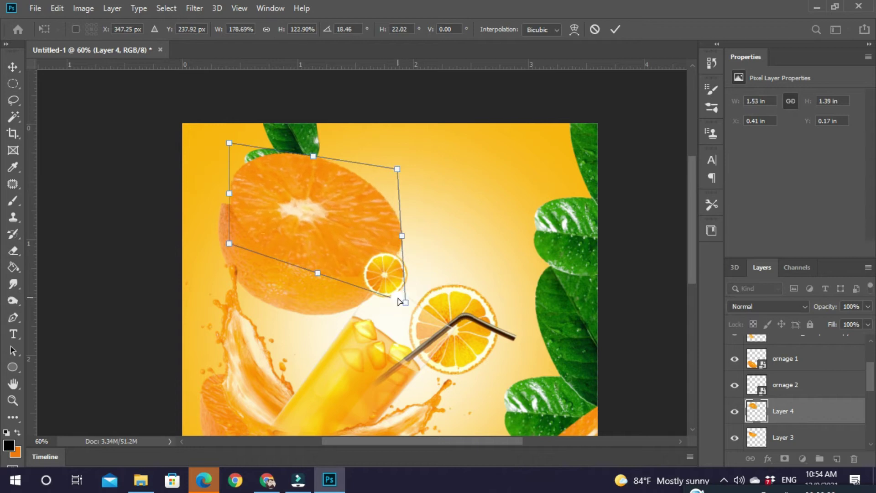
{"action": "left_click_drag", "start_coordinate": [215, 256], "coordinate": [212, 256]}
{"action": "left_click_drag", "start_coordinate": [229, 143], "coordinate": [236, 172]}
{"action": "left_click_drag", "start_coordinate": [392, 173], "coordinate": [401, 211]}
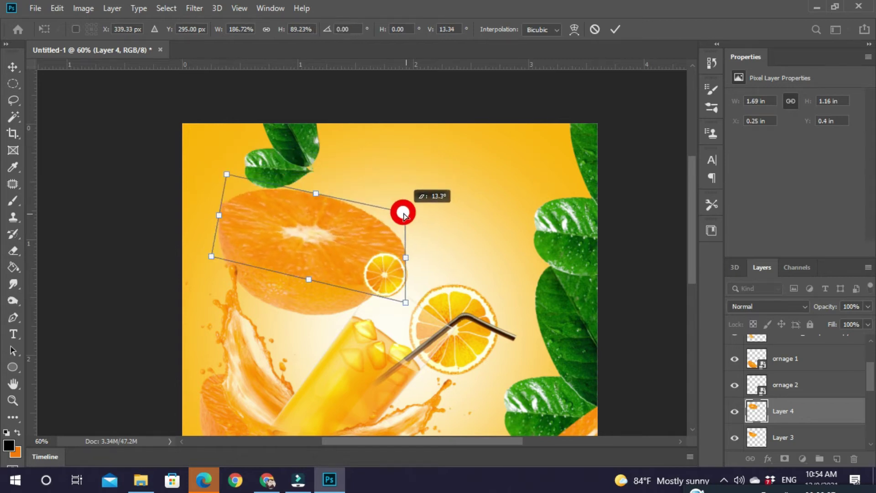
{"action": "key", "text": "Return"}
Step: Narrow and re-skew the orange face so it fits the top of the half
{"action": "left_click_drag", "start_coordinate": [310, 307], "coordinate": [407, 232]}
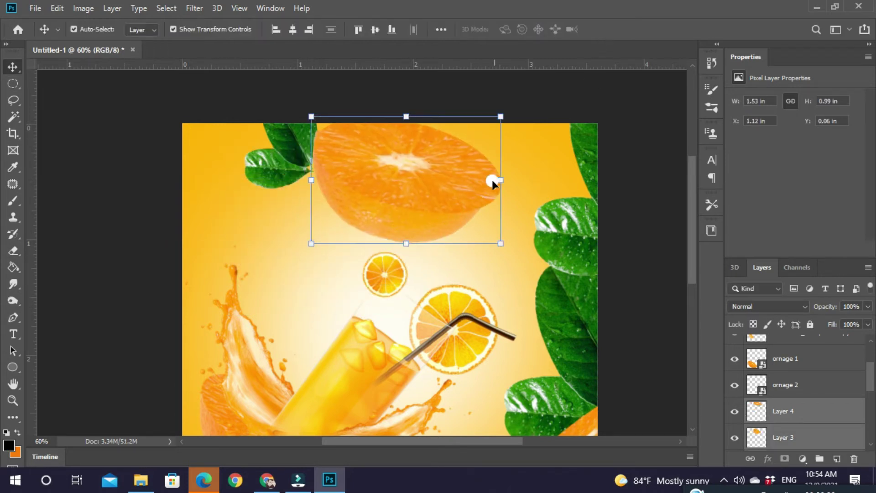
{"action": "left_click_drag", "start_coordinate": [503, 114], "coordinate": [487, 117]}
{"action": "left_click_drag", "start_coordinate": [487, 212], "coordinate": [488, 226]}
{"action": "left_click_drag", "start_coordinate": [494, 101], "coordinate": [497, 140]}
{"action": "left_click_drag", "start_coordinate": [490, 226], "coordinate": [489, 215]}
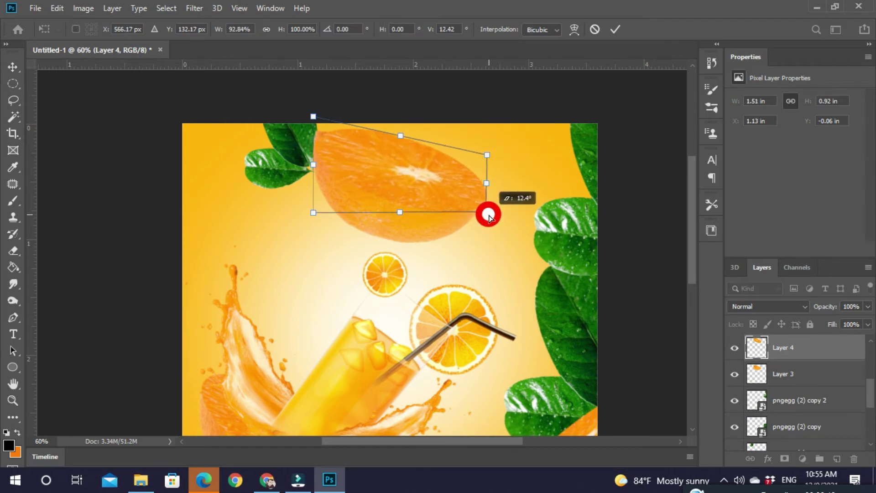
{"action": "key", "text": "Return"}
{"action": "left_click_drag", "start_coordinate": [397, 198], "coordinate": [423, 228]}
{"action": "key", "text": "ctrl+t"}
{"action": "scroll", "coordinate": [358, 131], "scroll_direction": "up", "scroll_amount": 2}
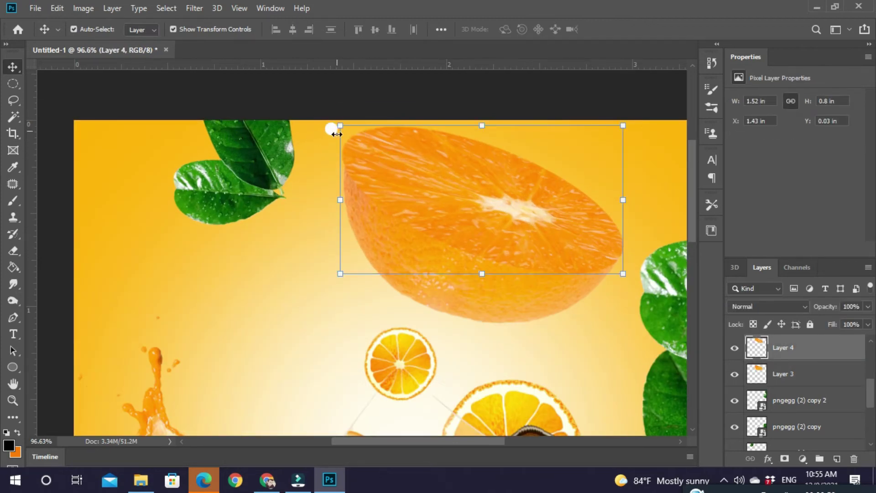
{"action": "left_click_drag", "start_coordinate": [342, 127], "coordinate": [351, 126]}
{"action": "left_click_drag", "start_coordinate": [622, 130], "coordinate": [644, 80]}
{"action": "key", "text": "Return"}
Step: Merge the orange face and orange half layers into one orange
{"action": "left_click", "coordinate": [481, 230]}
{"action": "left_click", "coordinate": [488, 298], "text": "shift"}
{"action": "key", "text": "ctrl+e"}
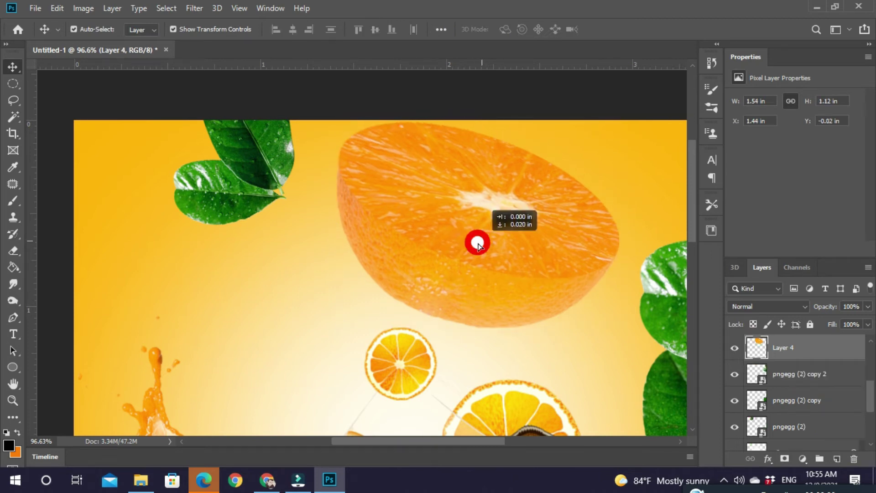
{"action": "key", "text": "j"}
{"action": "scroll", "coordinate": [518, 234], "scroll_direction": "down", "scroll_amount": 3}
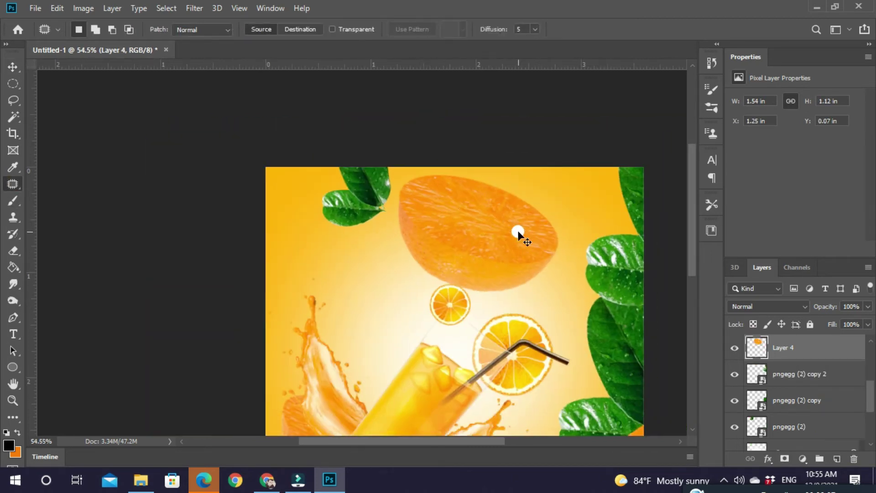
{"action": "key", "text": "ctrl+d"}
{"action": "key", "text": "v"}
Step: Shrink and rotate the merged orange into the top-left corner
{"action": "left_click_drag", "start_coordinate": [508, 248], "coordinate": [383, 258]}
{"action": "key", "text": "ctrl+t"}
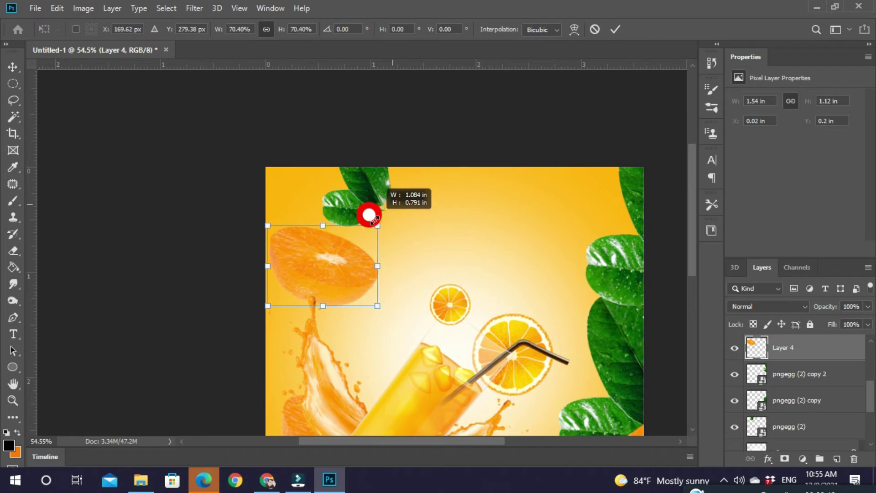
{"action": "left_click_drag", "start_coordinate": [367, 211], "coordinate": [394, 257]}
{"action": "mouse_move", "coordinate": [426, 185]}
{"action": "left_mouse_down"}
{"action": "mouse_move", "coordinate": [435, 254]}
{"action": "mouse_move", "coordinate": [392, 232]}
{"action": "left_mouse_up"}
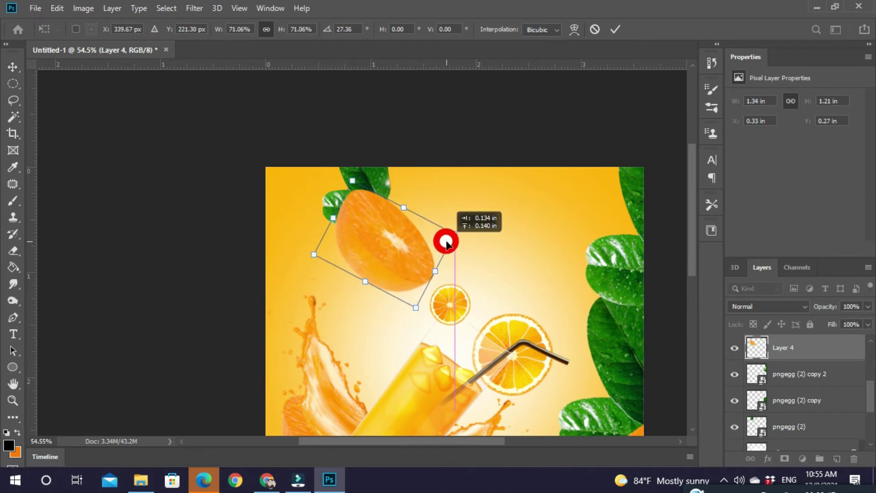
{"action": "key", "text": "Return"}
{"action": "scroll", "coordinate": [361, 174], "scroll_direction": "down", "scroll_amount": 2}
{"action": "mouse_move", "coordinate": [315, 180]}
{"action": "left_mouse_down"}
{"action": "mouse_move", "coordinate": [352, 190]}
{"action": "mouse_move", "coordinate": [260, 180]}
{"action": "mouse_move", "coordinate": [294, 201]}
{"action": "mouse_move", "coordinate": [284, 183]}
{"action": "left_mouse_up"}
{"action": "key", "text": "Return"}
Step: Rotate the top-left leaf slightly
{"action": "left_click", "coordinate": [313, 148]}
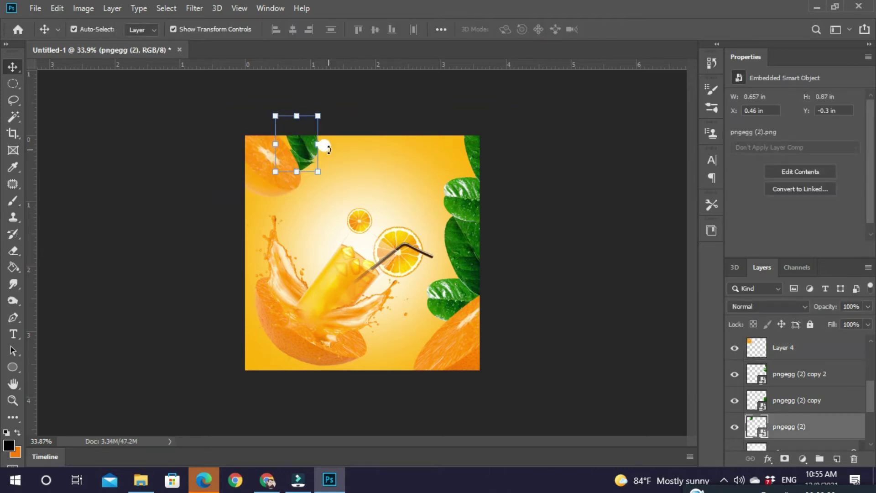
{"action": "left_click_drag", "start_coordinate": [344, 212], "coordinate": [340, 215]}
{"action": "key", "text": "Return"}
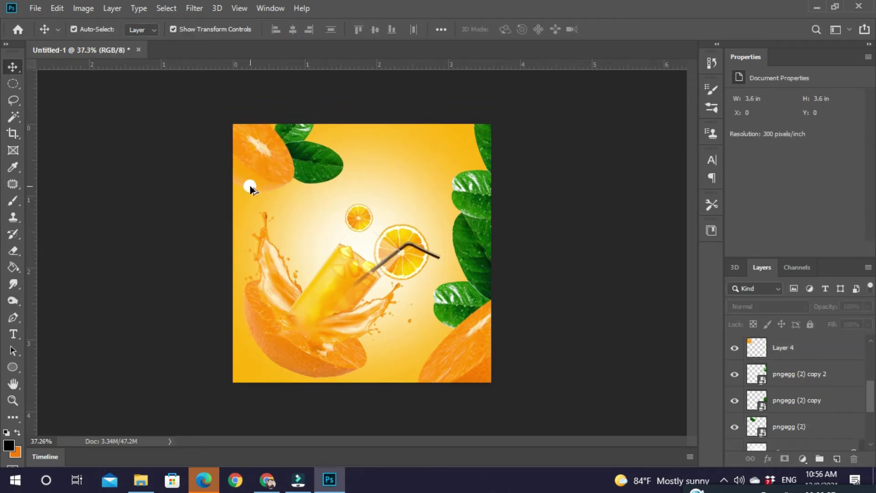
{"action": "scroll", "coordinate": [316, 229], "scroll_direction": "up", "scroll_amount": 1}
Step: Rotate and rescale the orange so it tilts neatly into the top-left corner
{"action": "left_click", "coordinate": [285, 188]}
{"action": "key", "text": "ctrl+t"}
{"action": "mouse_move", "coordinate": [321, 194]}
{"action": "left_mouse_down"}
{"action": "mouse_move", "coordinate": [260, 197]}
{"action": "mouse_move", "coordinate": [297, 194]}
{"action": "left_mouse_up"}
{"action": "key", "text": "Escape"}
{"action": "left_click", "coordinate": [356, 144]}
{"action": "left_click", "coordinate": [288, 146]}
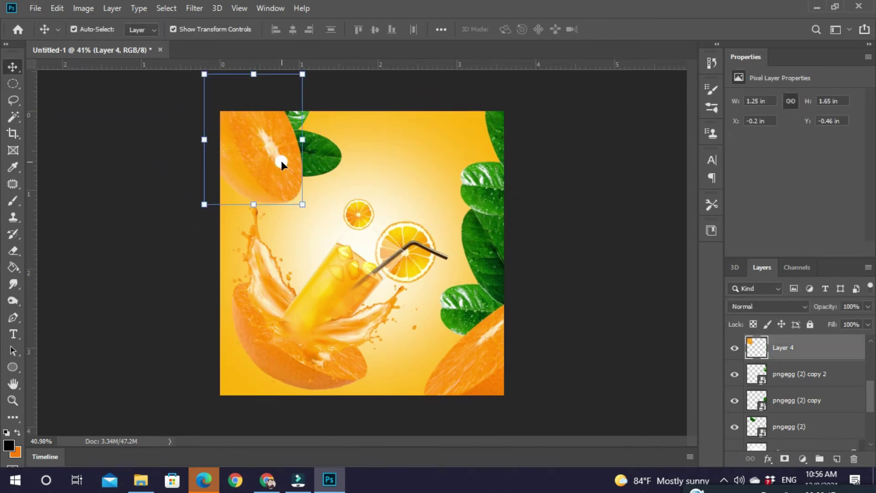
{"action": "left_click", "coordinate": [322, 169]}
{"action": "left_click", "coordinate": [392, 288]}
{"action": "left_click", "coordinate": [278, 164]}
{"action": "left_click", "coordinate": [309, 203]}
{"action": "left_click_drag", "start_coordinate": [309, 202], "coordinate": [329, 174]}
{"action": "left_click_drag", "start_coordinate": [327, 175], "coordinate": [292, 178]}
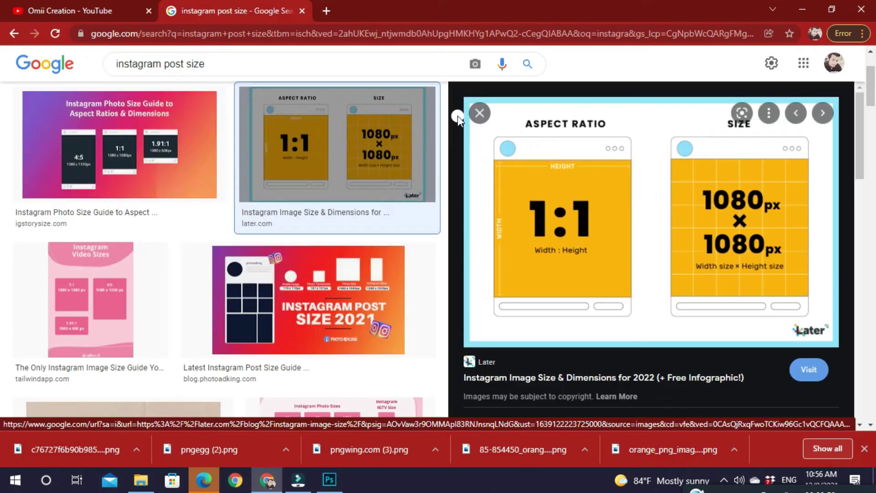
Step: Run an image search for 'splashg' to find juice splash PNGs
{"action": "triple_click", "coordinate": [222, 59]}
{"action": "type", "text": "splash juice"}
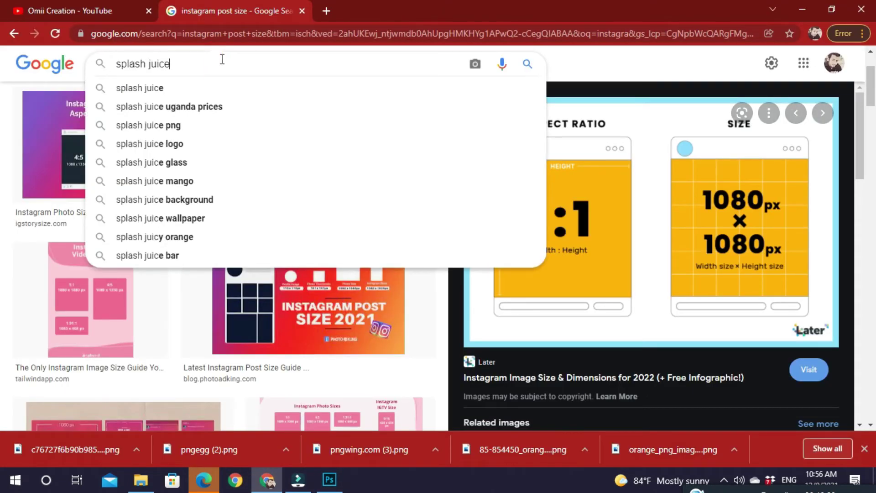
{"action": "type", "text": ".png"}
{"action": "key", "text": "Return"}
{"action": "scroll", "coordinate": [561, 250], "scroll_direction": "down", "scroll_amount": 4}
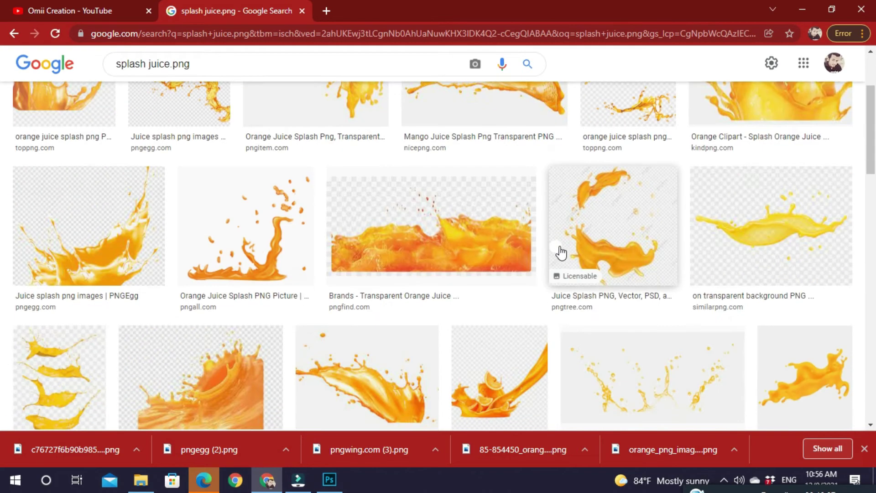
{"action": "scroll", "coordinate": [160, 262], "scroll_direction": "down", "scroll_amount": 1}
Step: Preview the Mango Juice Splash and pineapple drink images and check a source page
{"action": "left_click", "coordinate": [627, 319]}
{"action": "left_click", "coordinate": [561, 366]}
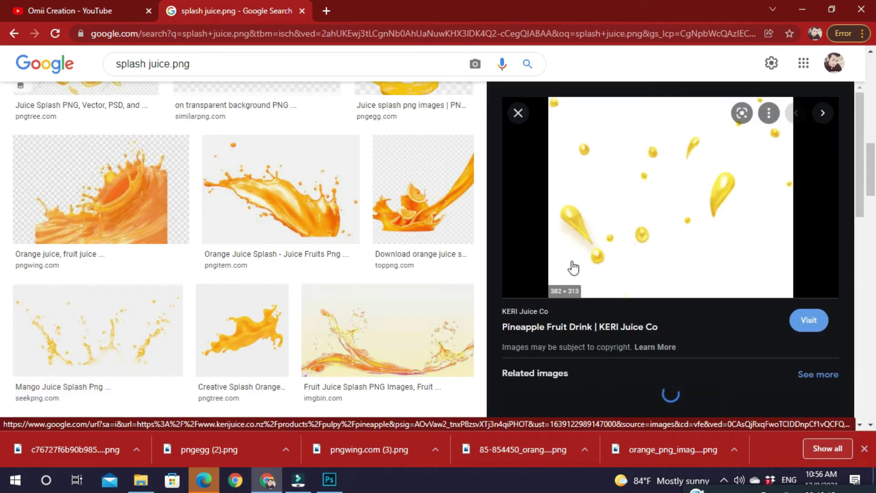
{"action": "left_click", "coordinate": [568, 328]}
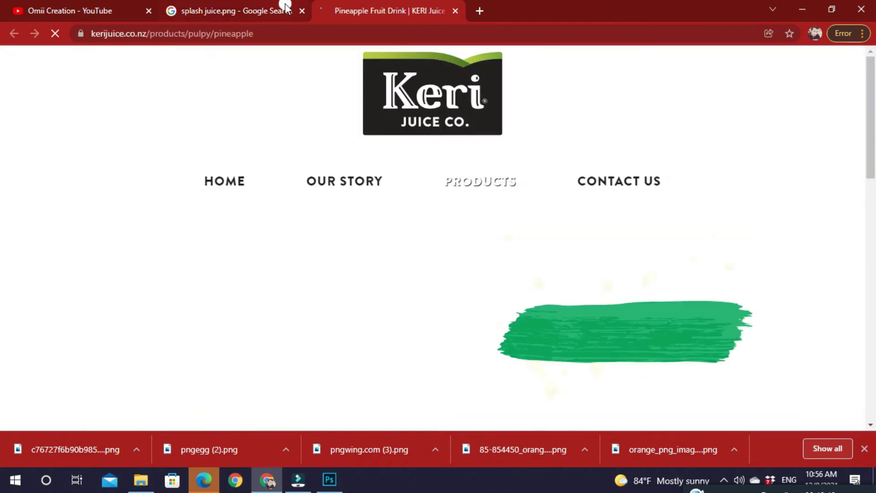
{"action": "scroll", "coordinate": [607, 290], "scroll_direction": "down", "scroll_amount": 5}
{"action": "scroll", "coordinate": [606, 290], "scroll_direction": "down", "scroll_amount": 5}
{"action": "key", "text": "ctrl+shift+Tab"}
Step: Download the yellow water drops image free from pngegg.com
{"action": "left_click", "coordinate": [557, 343]}
{"action": "left_click", "coordinate": [645, 274]}
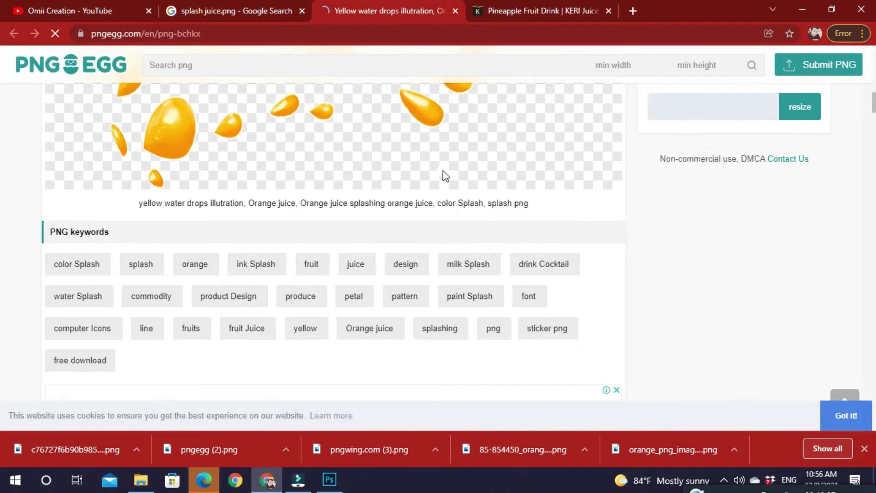
{"action": "scroll", "coordinate": [445, 176], "scroll_direction": "down", "scroll_amount": 5}
{"action": "left_click", "coordinate": [354, 272]}
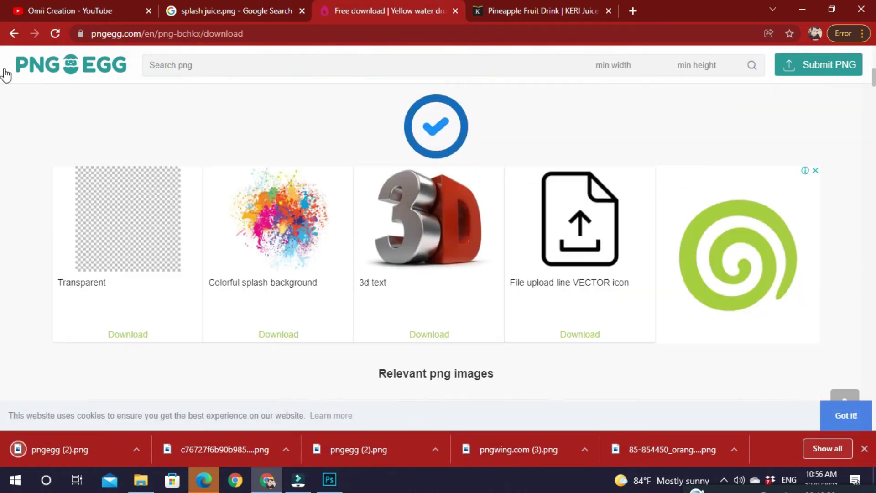
{"action": "scroll", "coordinate": [362, 225], "scroll_direction": "down", "scroll_amount": 5}
{"action": "scroll", "coordinate": [368, 226], "scroll_direction": "down", "scroll_amount": 3}
Step: Download the orange juice splash PNG and place it, scaled down, into the poster
{"action": "left_click", "coordinate": [368, 225]}
{"action": "scroll", "coordinate": [364, 350], "scroll_direction": "down", "scroll_amount": 5}
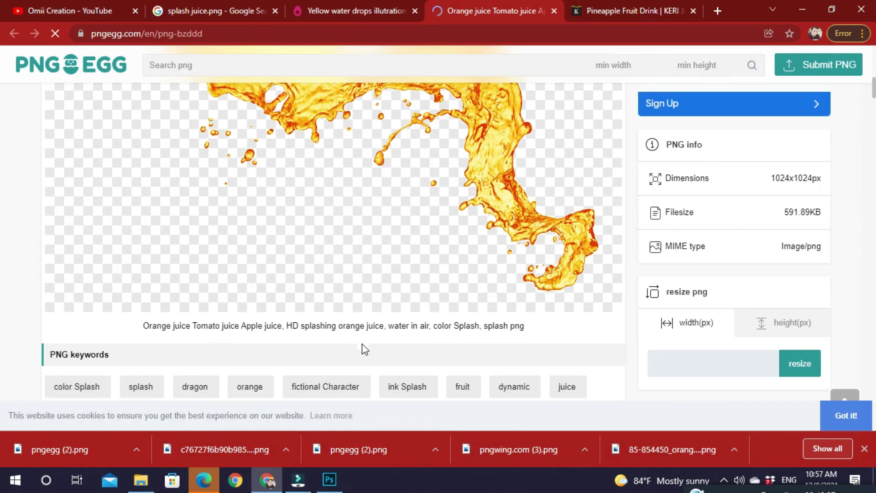
{"action": "scroll", "coordinate": [365, 350], "scroll_direction": "down", "scroll_amount": 5}
{"action": "left_click", "coordinate": [443, 350]}
{"action": "left_click_drag", "start_coordinate": [75, 436], "coordinate": [434, 216]}
{"action": "left_click_drag", "start_coordinate": [466, 395], "coordinate": [479, 354]}
Step: Finalize the placed splash's size and position, then fit the poster in view
{"action": "left_click_drag", "start_coordinate": [430, 202], "coordinate": [434, 256]}
{"action": "key", "text": "Return"}
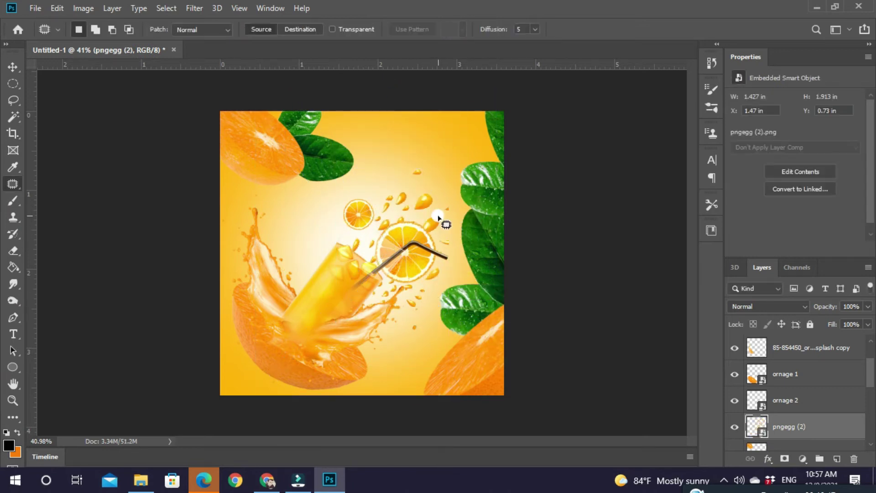
{"action": "left_click", "coordinate": [632, 258]}
{"action": "key", "text": "ctrl+0"}
{"action": "left_click", "coordinate": [471, 208]}
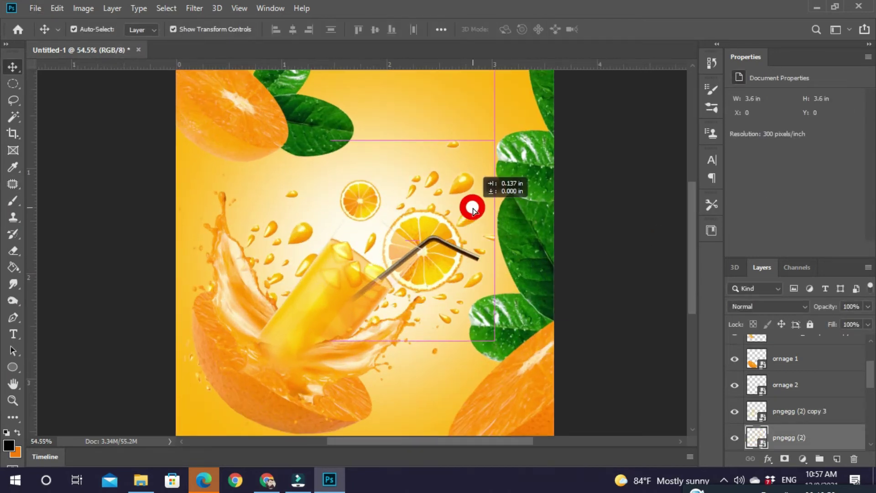
{"action": "left_click", "coordinate": [572, 200]}
Step: Lower Layer 4's brightness with Brightness/Contrast
{"action": "left_click", "coordinate": [210, 150]}
{"action": "left_click", "coordinate": [83, 9]}
{"action": "left_click", "coordinate": [235, 37]}
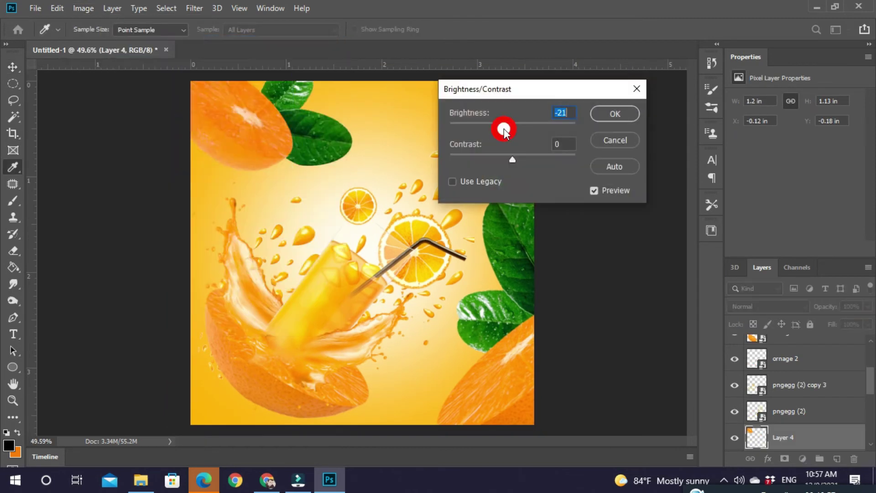
{"action": "left_click_drag", "start_coordinate": [504, 129], "coordinate": [514, 130]}
{"action": "key", "text": "Return"}
Step: Place another splash image, rotated and shrunk to about 62%
{"action": "key", "text": "alt+Tab"}
{"action": "mouse_move", "coordinate": [137, 402]}
{"action": "left_mouse_down"}
{"action": "mouse_move", "coordinate": [326, 235]}
{"action": "mouse_move", "coordinate": [337, 42]}
{"action": "mouse_move", "coordinate": [402, 43]}
{"action": "left_mouse_up"}
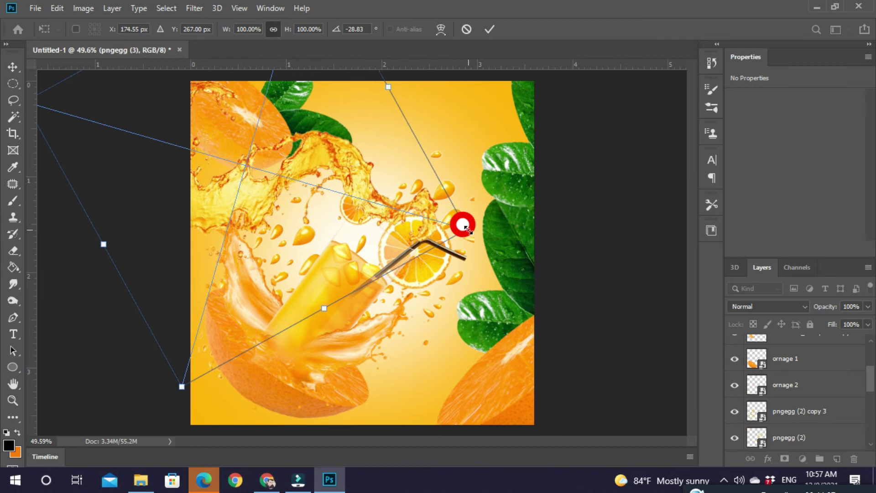
{"action": "left_click_drag", "start_coordinate": [463, 221], "coordinate": [301, 179]}
{"action": "key", "text": "Return"}
Step: Put a rotated, scaled splash copy beside the right leaves and reposition a splash over the top-left orange
{"action": "left_click_drag", "start_coordinate": [598, 209], "coordinate": [450, 352]}
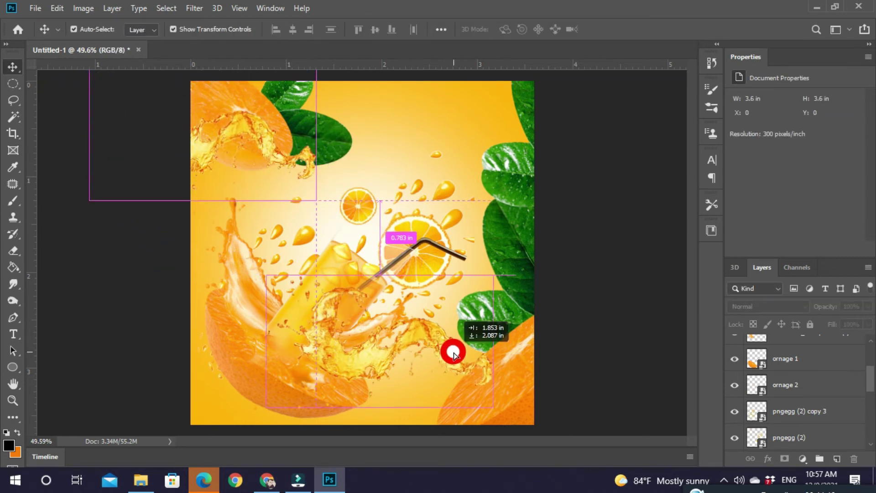
{"action": "key", "text": "ctrl+t"}
{"action": "mouse_move", "coordinate": [290, 196]}
{"action": "left_mouse_down"}
{"action": "mouse_move", "coordinate": [543, 335]}
{"action": "mouse_move", "coordinate": [555, 329]}
{"action": "left_mouse_up"}
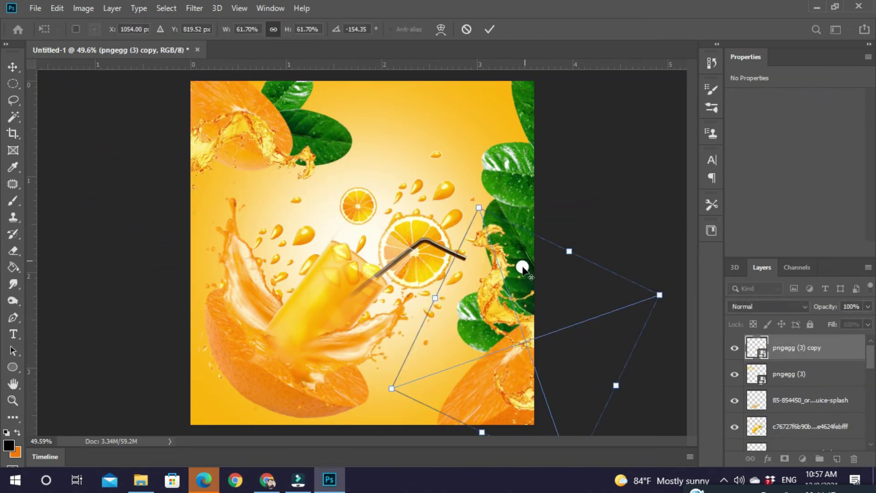
{"action": "left_click", "coordinate": [479, 30]}
{"action": "scroll", "coordinate": [579, 290], "scroll_direction": "down", "scroll_amount": 2}
{"action": "left_click_drag", "start_coordinate": [274, 185], "coordinate": [293, 170]}
Step: Move the right-edge leaves lower along the poster's edge
{"action": "left_click", "coordinate": [469, 241]}
{"action": "mouse_move", "coordinate": [440, 234]}
{"action": "left_mouse_down"}
{"action": "mouse_move", "coordinate": [465, 239]}
{"action": "mouse_move", "coordinate": [440, 307]}
{"action": "left_mouse_up"}
{"action": "scroll", "coordinate": [367, 275], "scroll_direction": "up", "scroll_amount": 2}
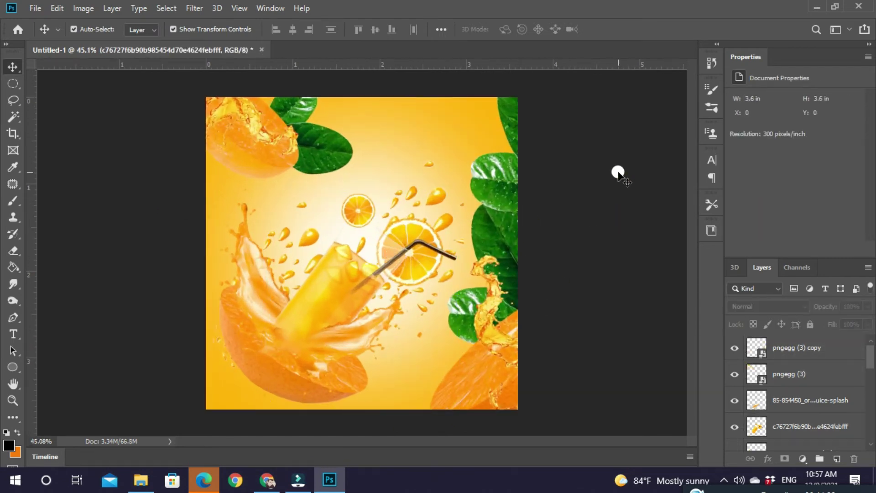
{"action": "scroll", "coordinate": [431, 158], "scroll_direction": "up", "scroll_amount": 1}
Step: Darken the pngegg (2) splash layer with a brightness of -38
{"action": "left_click", "coordinate": [431, 158]}
{"action": "left_click", "coordinate": [83, 8]}
{"action": "left_click", "coordinate": [232, 41]}
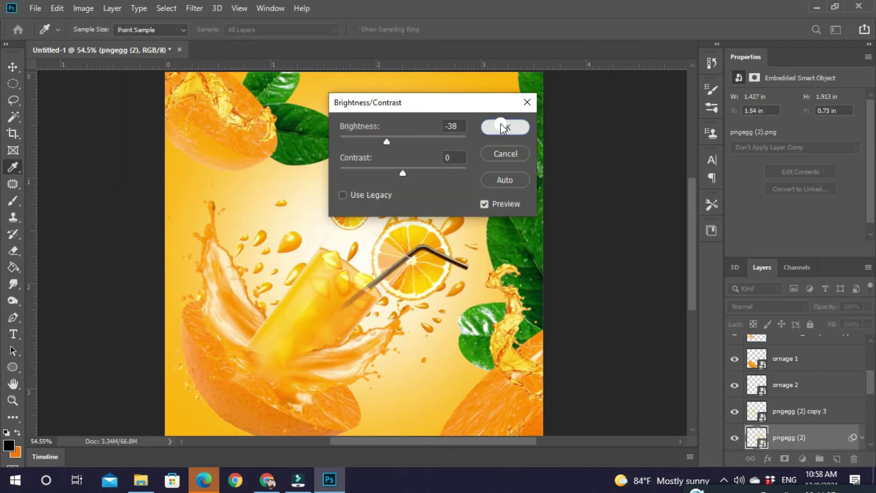
{"action": "left_click", "coordinate": [503, 128]}
{"action": "scroll", "coordinate": [280, 355], "scroll_direction": "up", "scroll_amount": 2}
{"action": "scroll", "coordinate": [238, 398], "scroll_direction": "up", "scroll_amount": 2}
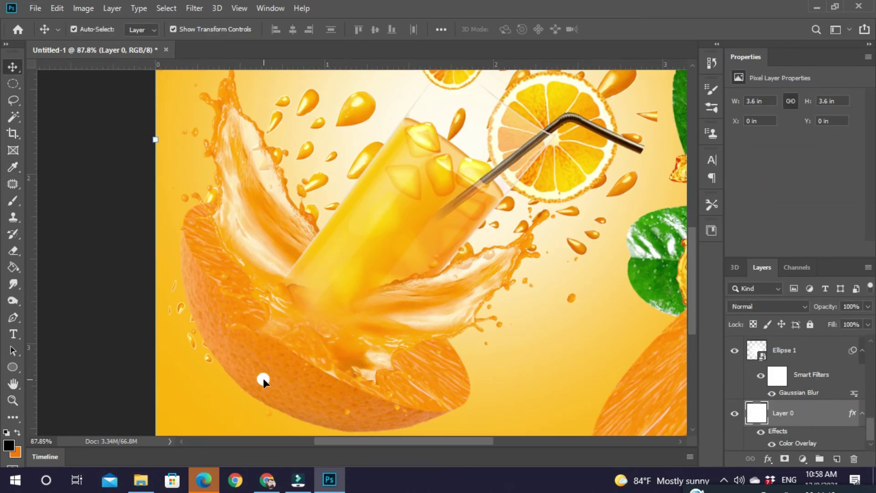
{"action": "scroll", "coordinate": [343, 254], "scroll_direction": "down", "scroll_amount": 2}
{"action": "scroll", "coordinate": [342, 254], "scroll_direction": "down", "scroll_amount": 2}
Step: Move a chosen layer to a new position and enlarge it to about 103%
{"action": "left_click_drag", "start_coordinate": [172, 248], "coordinate": [335, 338]}
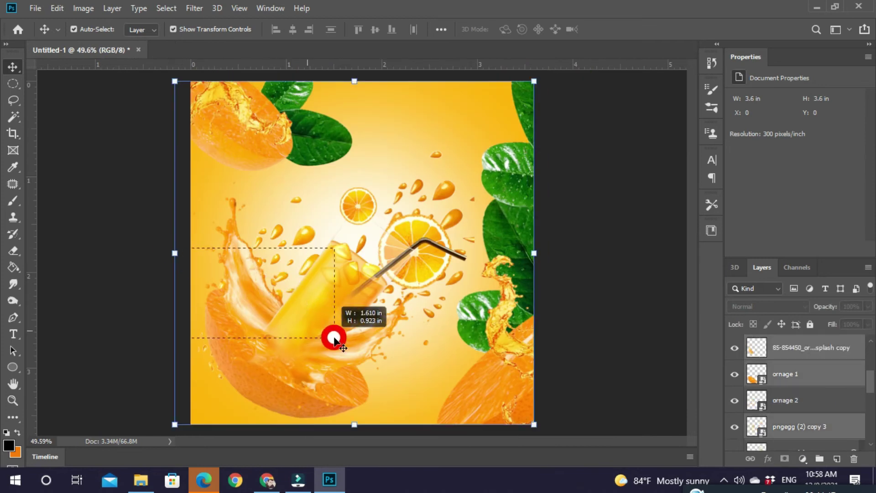
{"action": "left_click", "coordinate": [322, 201]}
{"action": "key", "text": "ctrl+t"}
{"action": "key", "text": "Return"}
{"action": "left_click_drag", "start_coordinate": [473, 147], "coordinate": [424, 219]}
{"action": "left_click_drag", "start_coordinate": [475, 354], "coordinate": [430, 358]}
{"action": "mouse_move", "coordinate": [415, 303]}
{"action": "left_mouse_down"}
{"action": "mouse_move", "coordinate": [417, 318]}
{"action": "mouse_move", "coordinate": [395, 300]}
{"action": "left_mouse_up"}
{"action": "key", "text": "Return"}
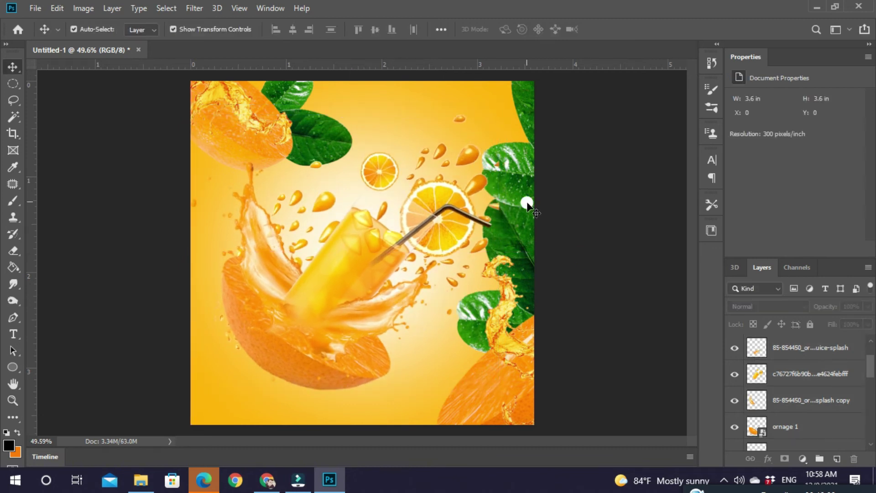
Step: Shift the right-side leaves slightly and bring the right-edge splash copy to the top
{"action": "left_click", "coordinate": [526, 190]}
{"action": "left_click", "coordinate": [498, 235]}
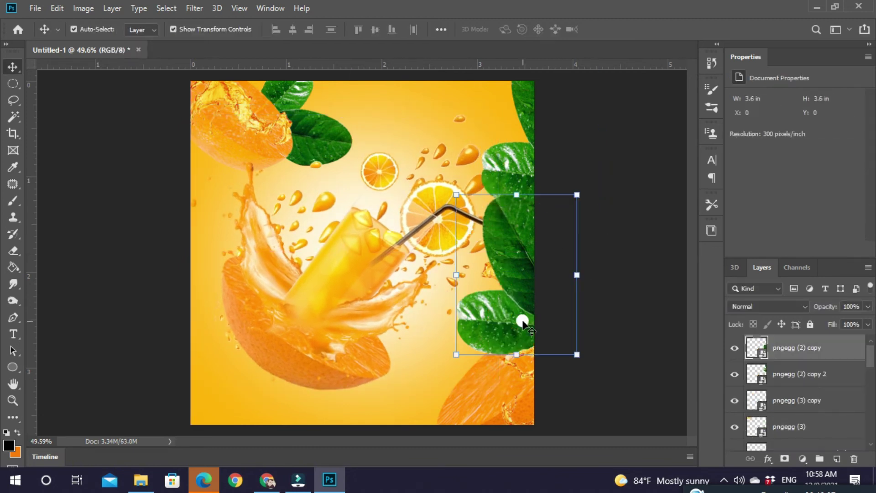
{"action": "left_click_drag", "start_coordinate": [514, 303], "coordinate": [524, 291]}
{"action": "key", "text": "ctrl+t"}
{"action": "key", "text": "Return"}
{"action": "left_click", "coordinate": [517, 361]}
{"action": "key", "text": "ctrl+shift+bracketright"}
Step: Place a duplicate splash at the lower left and enlarge it over the juice glass
{"action": "scroll", "coordinate": [563, 333], "scroll_direction": "down", "scroll_amount": 3}
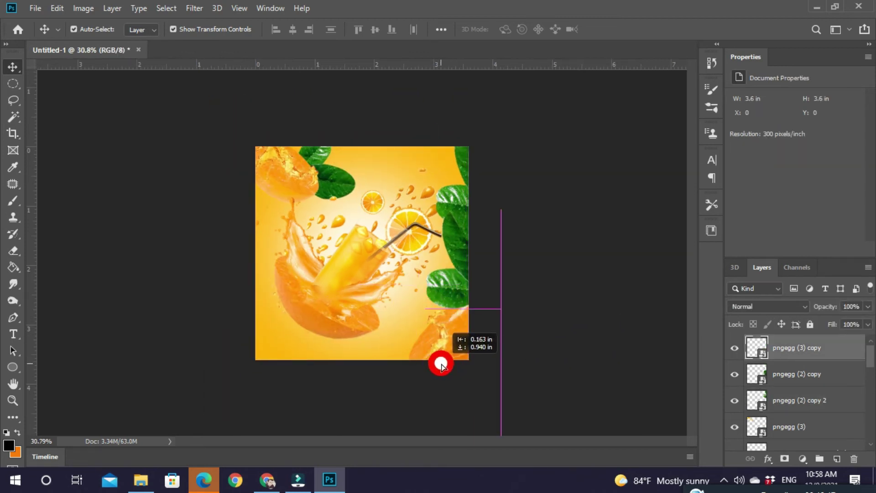
{"action": "mouse_move", "coordinate": [413, 368]}
{"action": "left_mouse_down"}
{"action": "mouse_move", "coordinate": [411, 348]}
{"action": "mouse_move", "coordinate": [330, 342]}
{"action": "mouse_move", "coordinate": [347, 320]}
{"action": "left_mouse_up"}
{"action": "scroll", "coordinate": [566, 294], "scroll_direction": "up", "scroll_amount": 2}
{"action": "mouse_move", "coordinate": [274, 358]}
{"action": "left_mouse_down"}
{"action": "mouse_move", "coordinate": [323, 321]}
{"action": "mouse_move", "coordinate": [335, 331]}
{"action": "left_mouse_up"}
{"action": "left_click_drag", "start_coordinate": [361, 399], "coordinate": [401, 414]}
{"action": "key", "text": "Return"}
{"action": "scroll", "coordinate": [567, 363], "scroll_direction": "up", "scroll_amount": 2}
{"action": "scroll", "coordinate": [466, 309], "scroll_direction": "down", "scroll_amount": 3}
{"action": "left_click", "coordinate": [374, 364]}
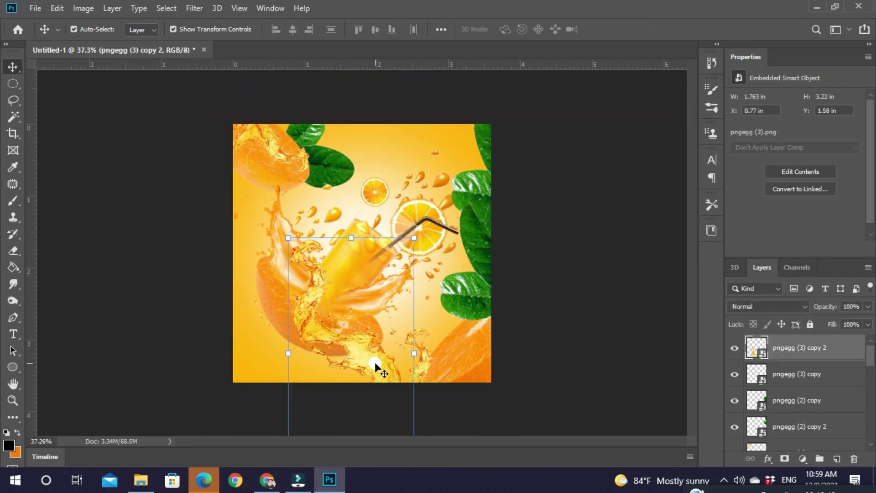
{"action": "left_click", "coordinate": [361, 388]}
{"action": "scroll", "coordinate": [221, 391], "scroll_direction": "up", "scroll_amount": 3}
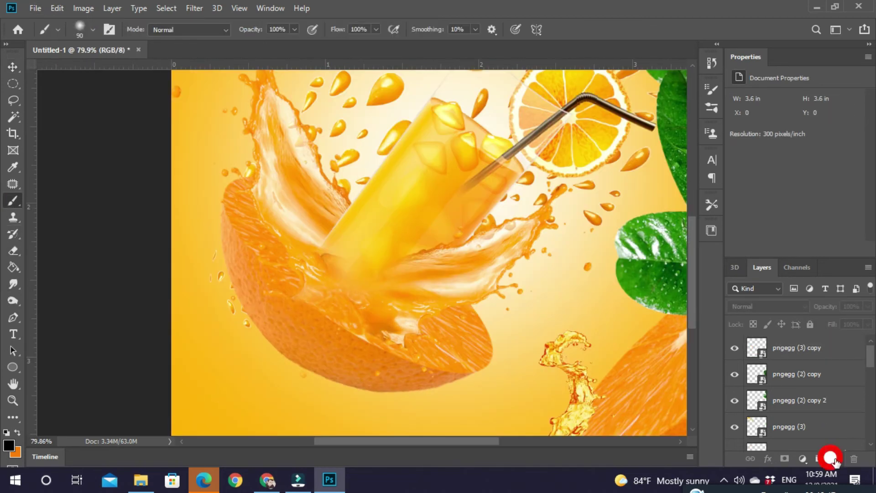
Step: Add a new shadow layer and apply a Gaussian Blur of about 30.4 px
{"action": "left_click", "coordinate": [835, 460]}
{"action": "left_click", "coordinate": [195, 8]}
{"action": "mouse_move", "coordinate": [201, 154]}
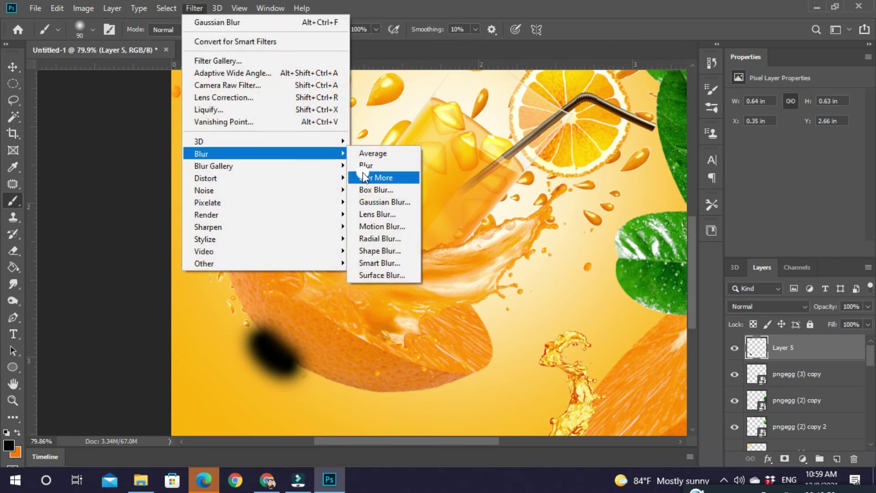
{"action": "left_click", "coordinate": [367, 176]}
{"action": "left_click_drag", "start_coordinate": [607, 257], "coordinate": [601, 257]}
{"action": "left_click", "coordinate": [705, 84]}
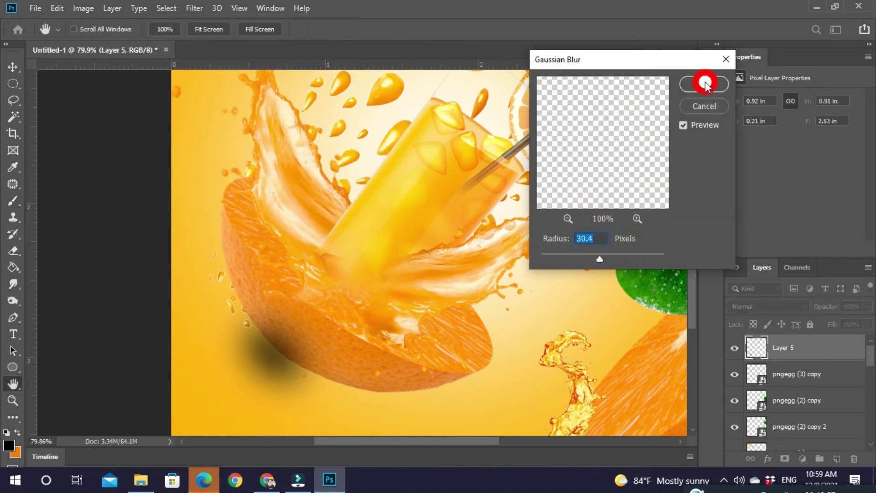
Step: Skew and distort the blurred shadow to sit beneath the lower-left orange half
{"action": "key", "text": "ctrl+bracketright"}
{"action": "key", "text": "v"}
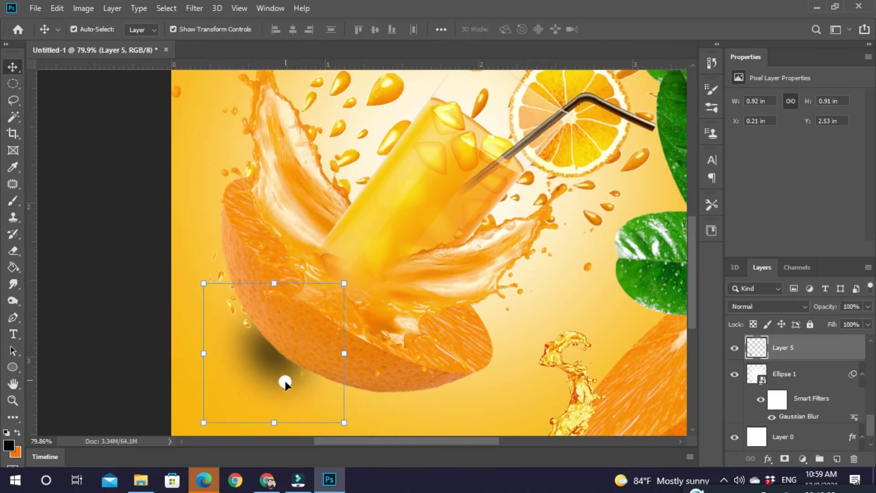
{"action": "scroll", "coordinate": [276, 365], "scroll_direction": "down", "scroll_amount": 1}
{"action": "left_click_drag", "start_coordinate": [212, 328], "coordinate": [185, 273]}
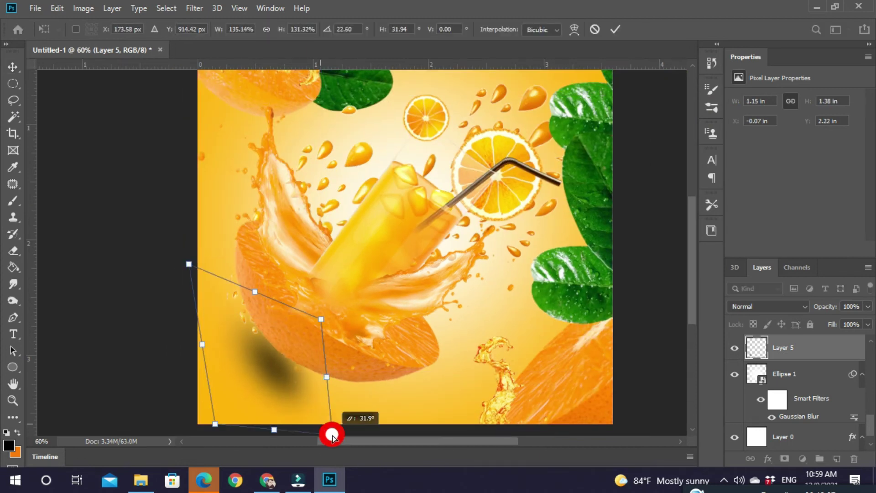
{"action": "left_click_drag", "start_coordinate": [332, 436], "coordinate": [395, 405]}
{"action": "mouse_move", "coordinate": [313, 346]}
{"action": "left_mouse_down"}
{"action": "mouse_move", "coordinate": [362, 329]}
{"action": "mouse_move", "coordinate": [309, 347]}
{"action": "left_mouse_up"}
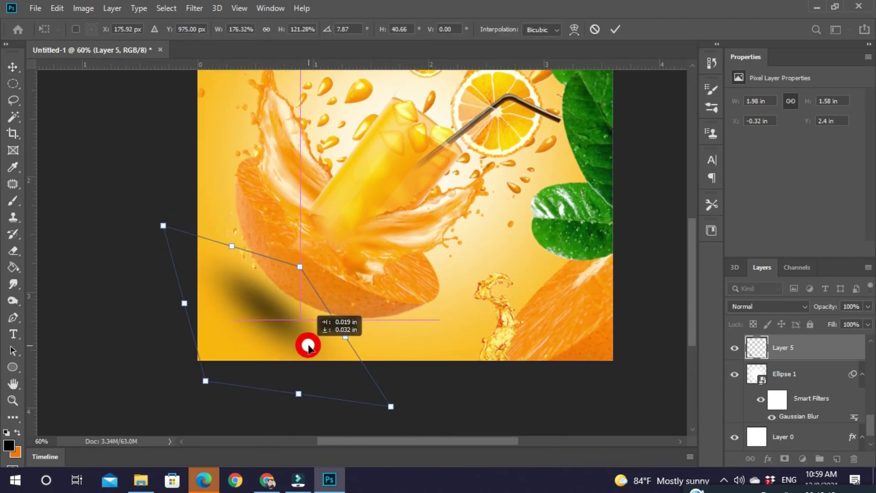
{"action": "key", "text": "Return"}
{"action": "left_click", "coordinate": [313, 402]}
Step: Open the shadow layer's opacity setting, then select the right-edge leaves layer
{"action": "scroll", "coordinate": [313, 402], "scroll_direction": "down", "scroll_amount": 2}
{"action": "left_click", "coordinate": [263, 353]}
{"action": "left_click", "coordinate": [867, 306]}
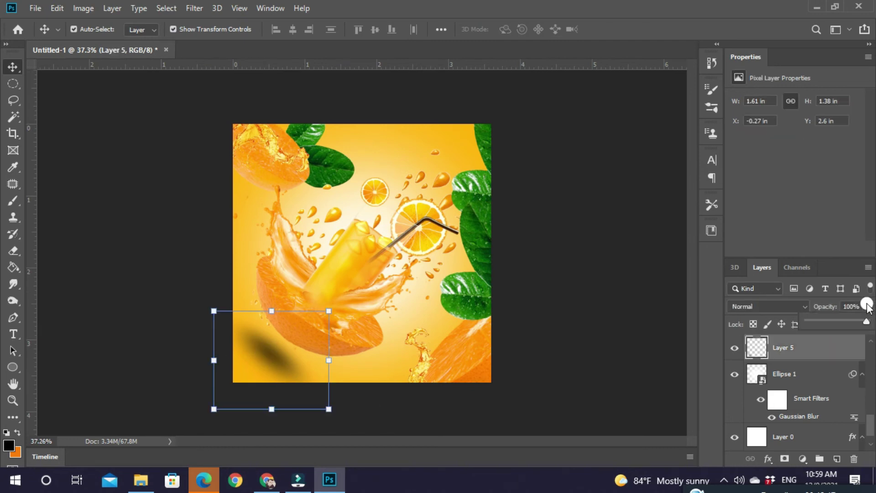
{"action": "left_click", "coordinate": [493, 254]}
{"action": "left_click", "coordinate": [84, 8]}
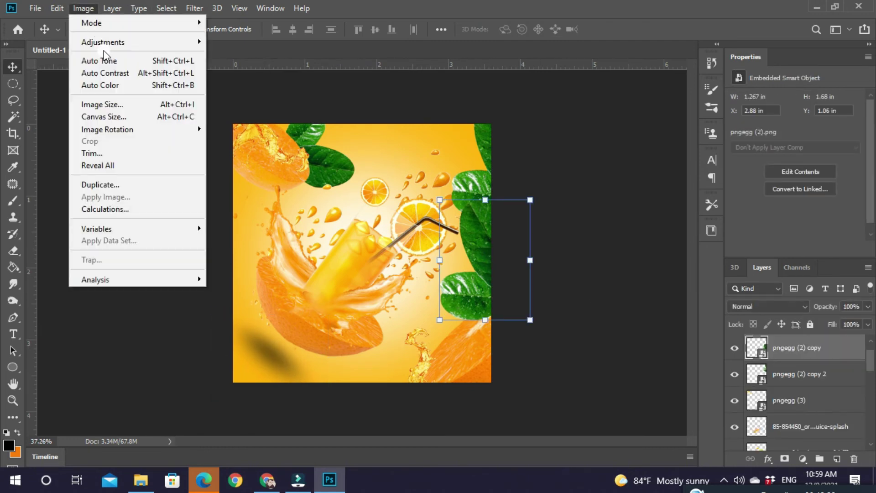
{"action": "key", "text": "Escape"}
{"action": "left_click", "coordinate": [239, 173]}
Step: Select and deselect layers on the canvas to review the layout
{"action": "left_click", "coordinate": [620, 190]}
{"action": "scroll", "coordinate": [344, 268], "scroll_direction": "down", "scroll_amount": 1}
{"action": "scroll", "coordinate": [330, 204], "scroll_direction": "up", "scroll_amount": 2}
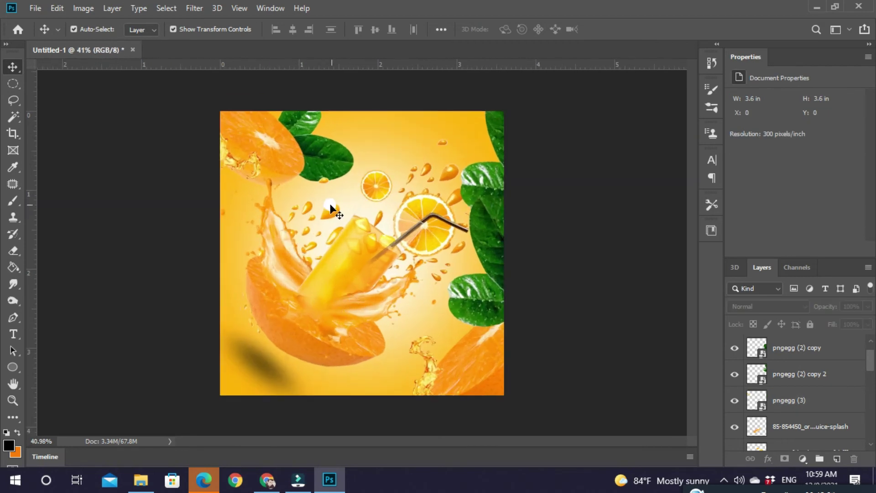
{"action": "left_click", "coordinate": [264, 171]}
{"action": "left_click", "coordinate": [563, 185]}
{"action": "scroll", "coordinate": [502, 173], "scroll_direction": "down", "scroll_amount": 1}
{"action": "scroll", "coordinate": [411, 155], "scroll_direction": "up", "scroll_amount": 2}
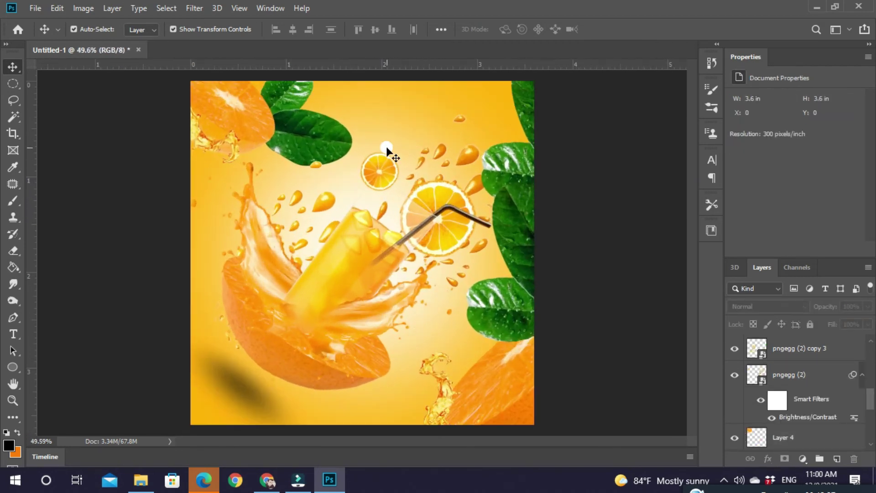
Step: Type the 'FRESH JUICE' title and commit it as white heading text
{"action": "left_click", "coordinate": [385, 118]}
{"action": "type", "text": "FRES"}
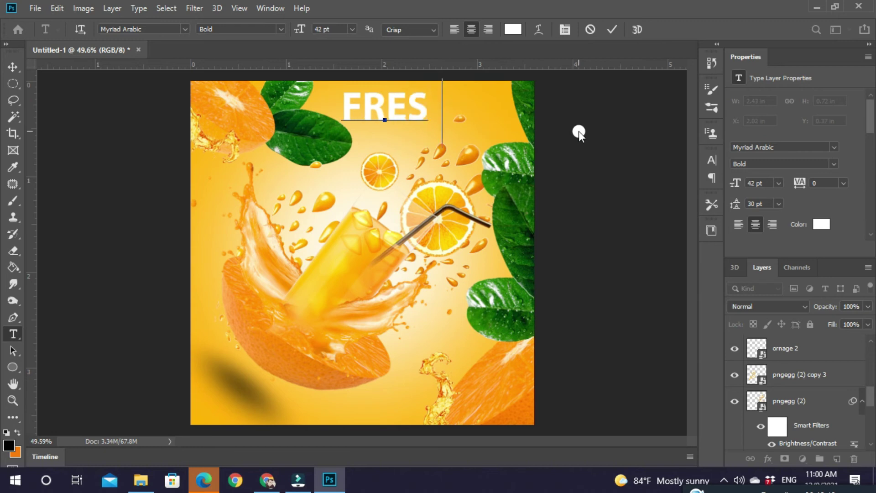
{"action": "type", "text": "H"}
{"action": "type", "text": "JUICE"}
{"action": "double_click", "coordinate": [425, 137]}
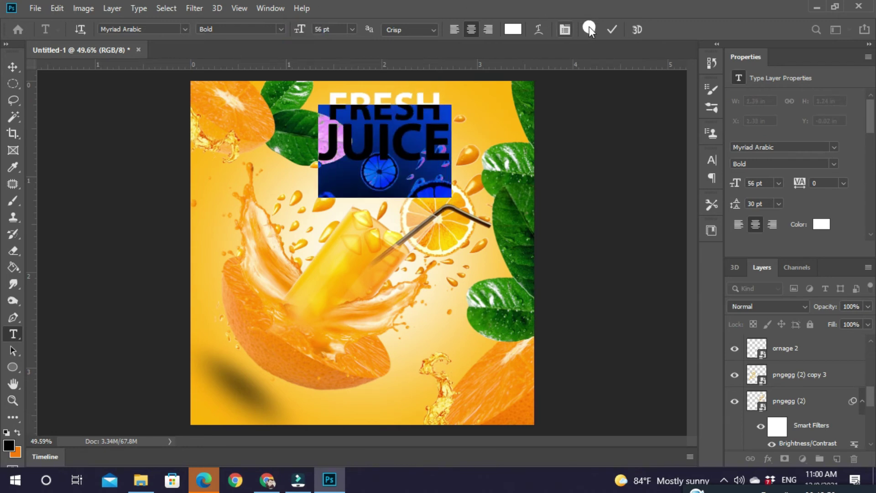
{"action": "left_click", "coordinate": [612, 30]}
Step: Shrink the FRESH JUICE heading and move it to the poster's top centre
{"action": "key", "text": "ctrl+t"}
{"action": "left_click_drag", "start_coordinate": [460, 156], "coordinate": [398, 160]}
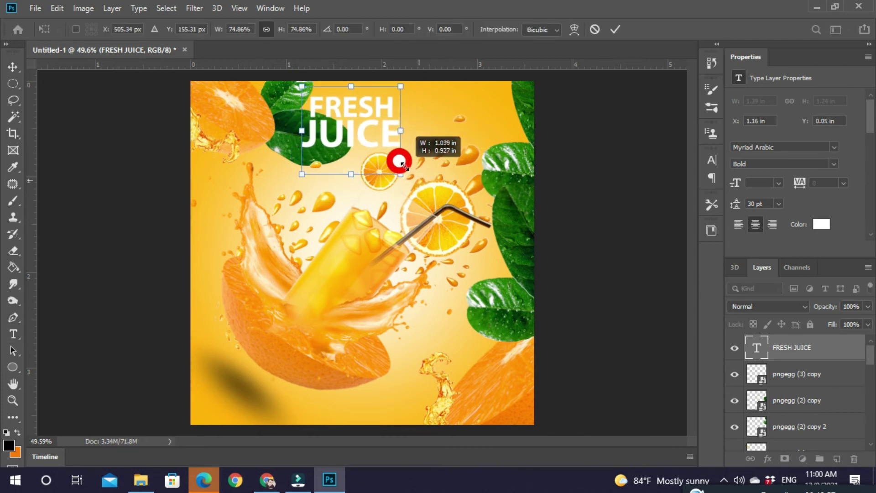
{"action": "left_click_drag", "start_coordinate": [365, 125], "coordinate": [413, 128]}
{"action": "left_click", "coordinate": [552, 185]}
{"action": "scroll", "coordinate": [442, 302], "scroll_direction": "down", "scroll_amount": 2}
{"action": "scroll", "coordinate": [377, 265], "scroll_direction": "up", "scroll_amount": 2}
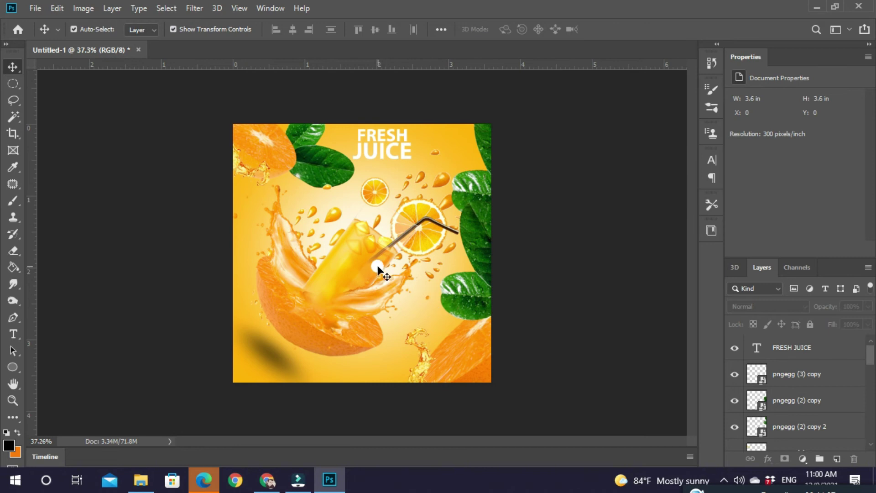
{"action": "left_click", "coordinate": [274, 245]}
Step: Increase the contrast of two juice splash layers with Brightness/Contrast
{"action": "left_click", "coordinate": [69, 8]}
{"action": "left_click", "coordinate": [98, 57]}
{"action": "left_click", "coordinate": [83, 7]}
{"action": "left_click", "coordinate": [249, 42]}
{"action": "left_click_drag", "start_coordinate": [513, 159], "coordinate": [571, 163]}
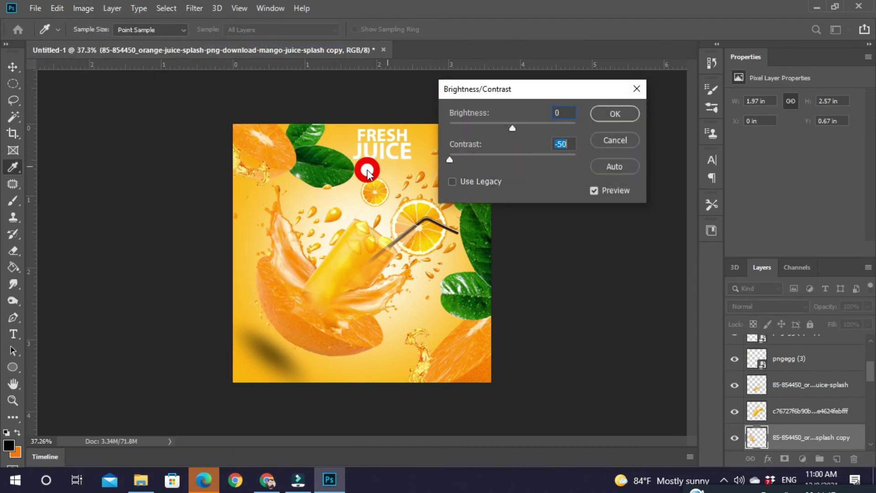
{"action": "left_click", "coordinate": [610, 115]}
{"action": "left_click", "coordinate": [355, 209]}
{"action": "left_click", "coordinate": [83, 8]}
{"action": "left_click", "coordinate": [224, 38]}
{"action": "key", "text": "Return"}
Step: Nudge a duplicated leaf into place and commit the shadow transform
{"action": "key", "text": "v"}
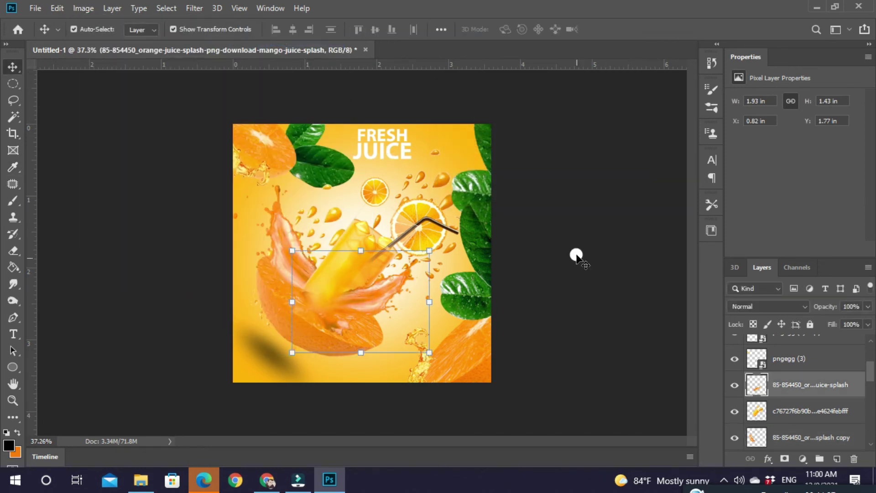
{"action": "left_click", "coordinate": [576, 263]}
{"action": "left_click_drag", "start_coordinate": [492, 245], "coordinate": [491, 249]}
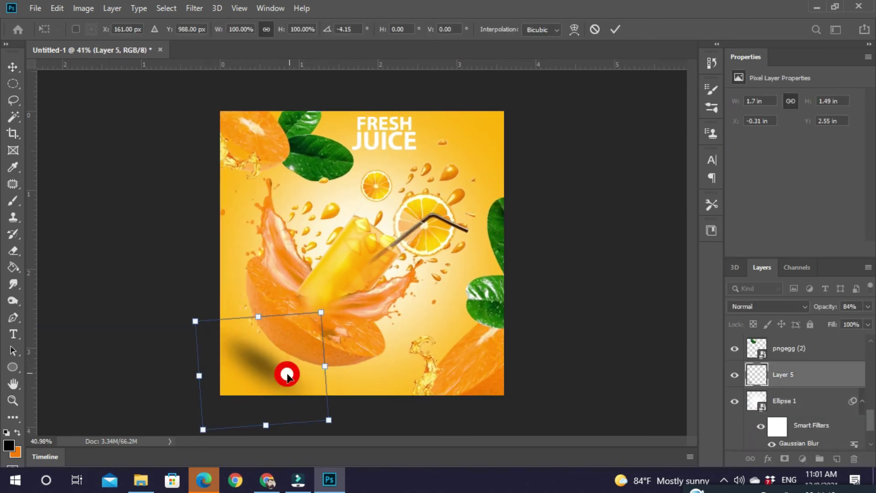
{"action": "left_click", "coordinate": [572, 277]}
Step: Add a small white #Omiicreation hashtag at the poster's bottom and shrink it
{"action": "left_click", "coordinate": [384, 384]}
{"action": "type", "text": "#Omi"}
{"action": "key", "text": "ctrl+Return"}
{"action": "key", "text": "ctrl+t"}
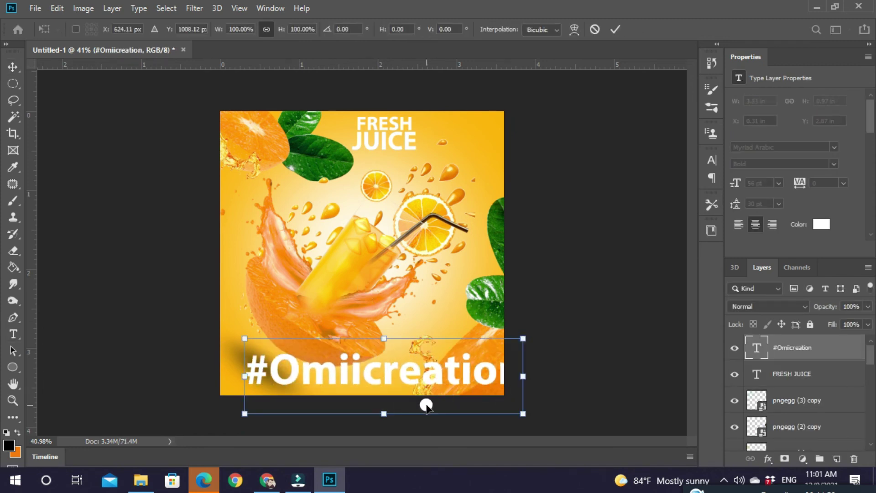
{"action": "left_click_drag", "start_coordinate": [523, 416], "coordinate": [387, 392]}
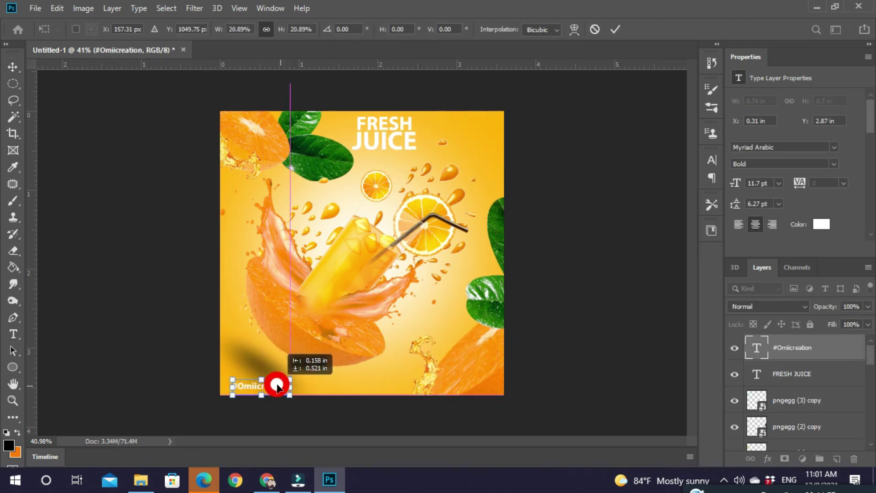
{"action": "key", "text": "Return"}
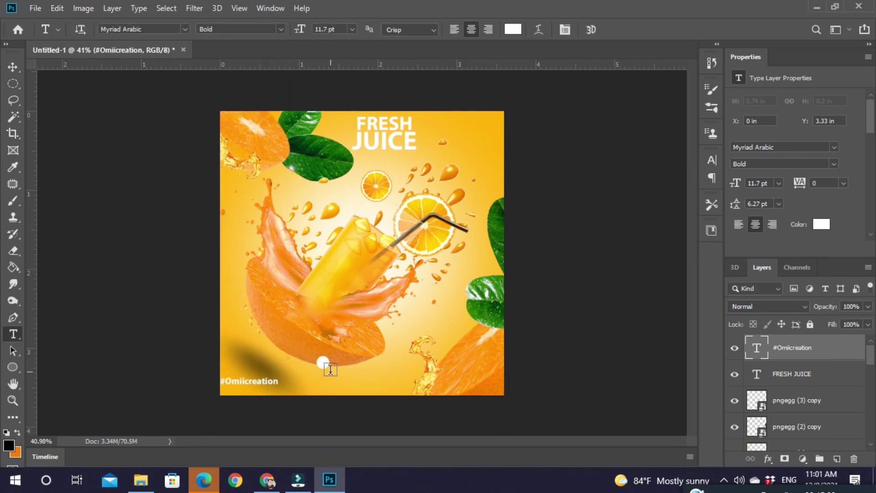
Step: Select every layer and start saving a copy of the poster
{"action": "scroll", "coordinate": [479, 264], "scroll_direction": "down", "scroll_amount": 3}
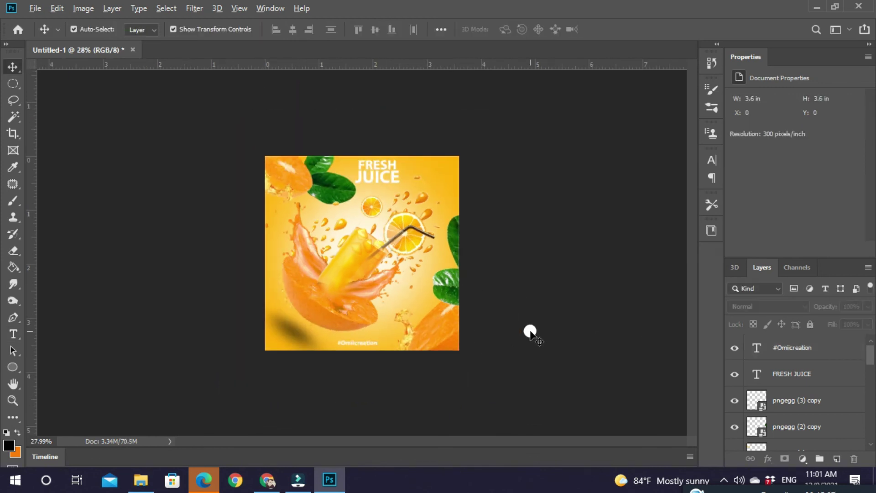
{"action": "scroll", "coordinate": [803, 410], "scroll_direction": "down", "scroll_amount": 2}
{"action": "scroll", "coordinate": [809, 411], "scroll_direction": "up", "scroll_amount": 3}
{"action": "key", "text": "ctrl+alt+a"}
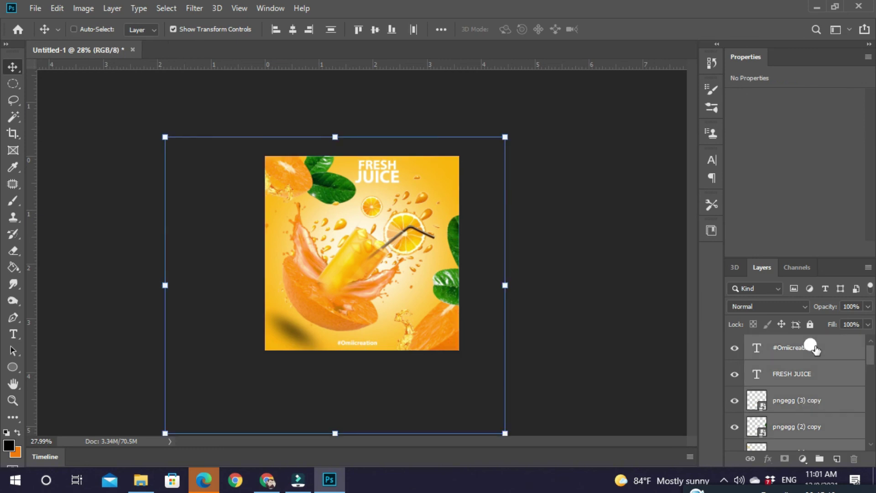
{"action": "key", "text": "ctrl+alt+s"}
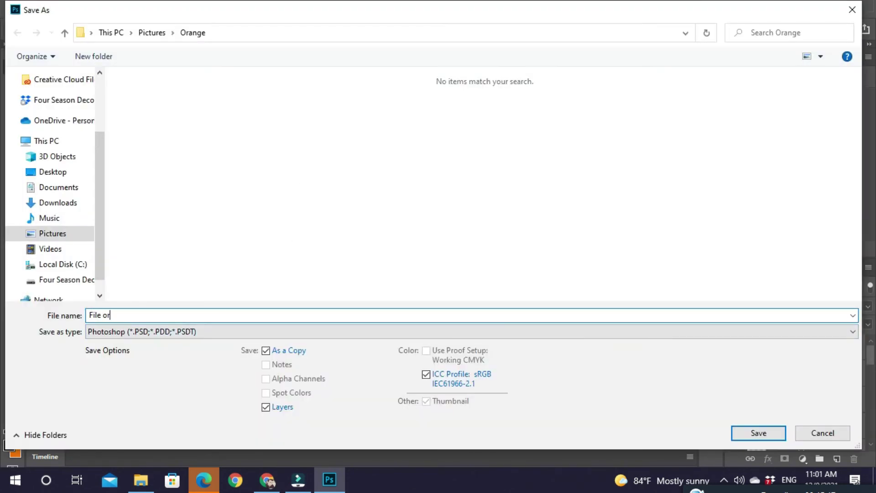
Step: Save the layered PSD copy and merge all visible layers into one new layer
{"action": "key", "text": "Return"}
{"action": "key", "text": "Return"}
{"action": "key", "text": "ctrl+e"}
{"action": "key", "text": "c"}
{"action": "key", "text": "v"}
Step: Adjust temperature and exposure in the Camera Raw Filter
{"action": "left_click", "coordinate": [195, 8]}
{"action": "left_click", "coordinate": [238, 95]}
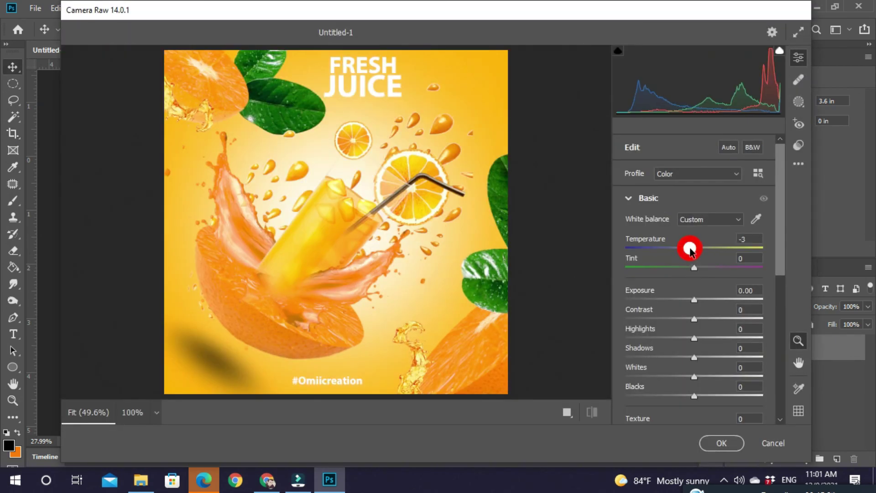
{"action": "mouse_move", "coordinate": [690, 249]}
{"action": "left_mouse_down"}
{"action": "mouse_move", "coordinate": [708, 249]}
{"action": "mouse_move", "coordinate": [675, 249]}
{"action": "left_mouse_up"}
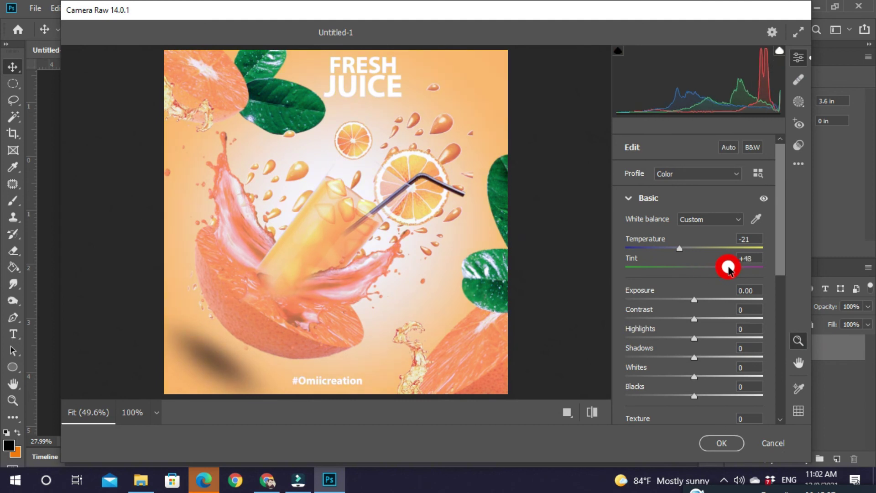
{"action": "mouse_move", "coordinate": [694, 299]}
{"action": "left_mouse_down"}
{"action": "mouse_move", "coordinate": [679, 297]}
{"action": "mouse_move", "coordinate": [694, 301]}
{"action": "left_mouse_up"}
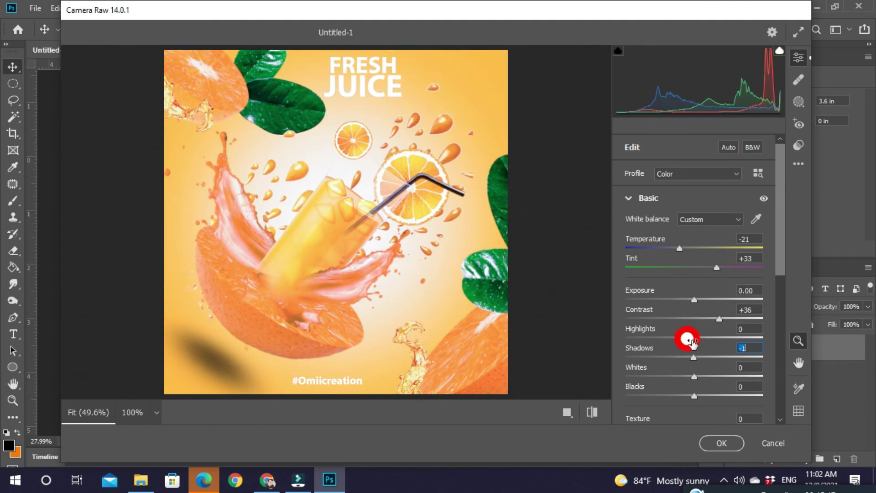
{"action": "left_click_drag", "start_coordinate": [713, 359], "coordinate": [702, 358]}
{"action": "scroll", "coordinate": [696, 340], "scroll_direction": "down", "scroll_amount": 2}
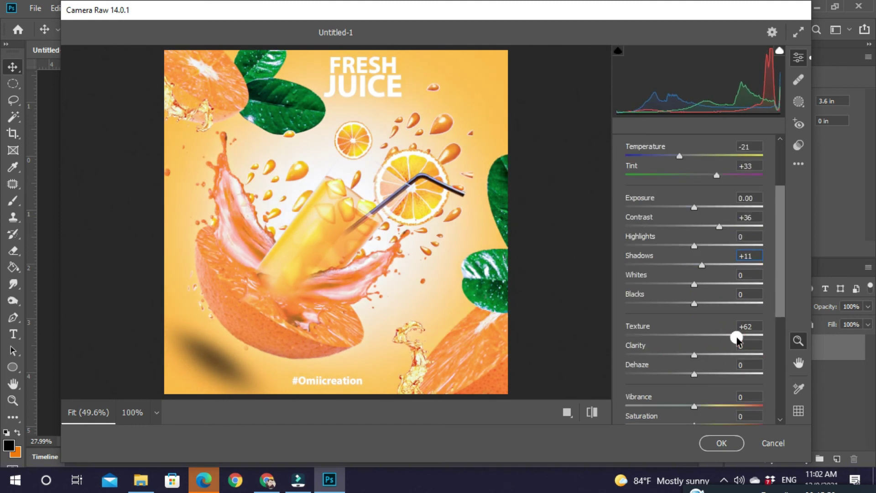
Step: Grade with Texture +28, Clarity -22, Vibrance -19, Saturation -1 and apply
{"action": "left_click", "coordinate": [695, 156]}
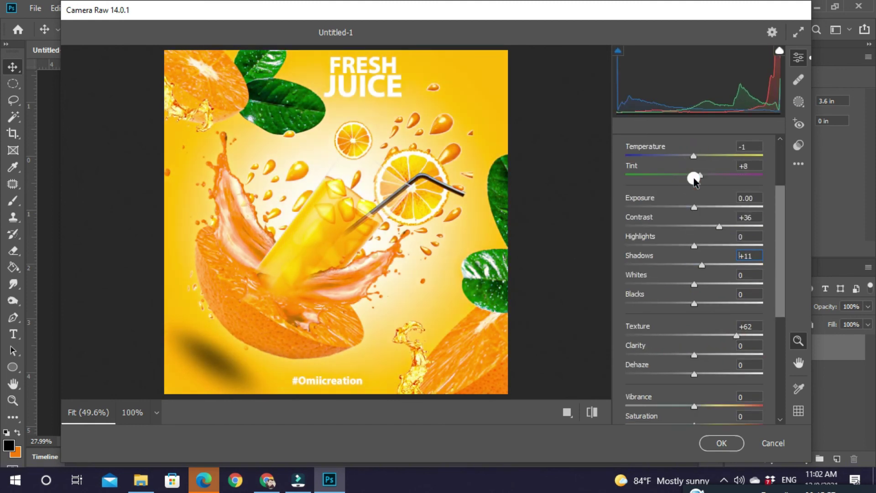
{"action": "mouse_move", "coordinate": [694, 354]}
{"action": "left_mouse_down"}
{"action": "mouse_move", "coordinate": [738, 352]}
{"action": "mouse_move", "coordinate": [673, 355]}
{"action": "mouse_move", "coordinate": [652, 372]}
{"action": "mouse_move", "coordinate": [694, 373]}
{"action": "left_mouse_up"}
{"action": "scroll", "coordinate": [695, 356], "scroll_direction": "down", "scroll_amount": 3}
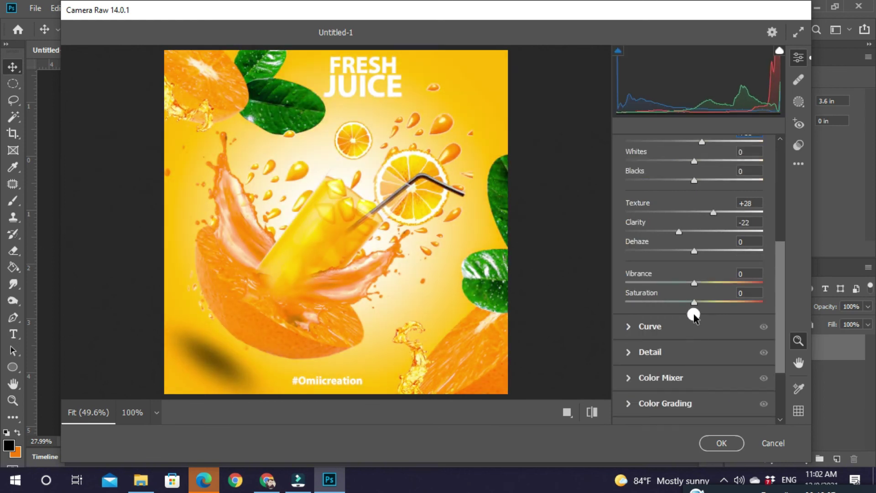
{"action": "left_click_drag", "start_coordinate": [694, 283], "coordinate": [647, 284]}
{"action": "mouse_move", "coordinate": [695, 302]}
{"action": "left_mouse_down"}
{"action": "mouse_move", "coordinate": [722, 303]}
{"action": "mouse_move", "coordinate": [693, 307]}
{"action": "left_mouse_up"}
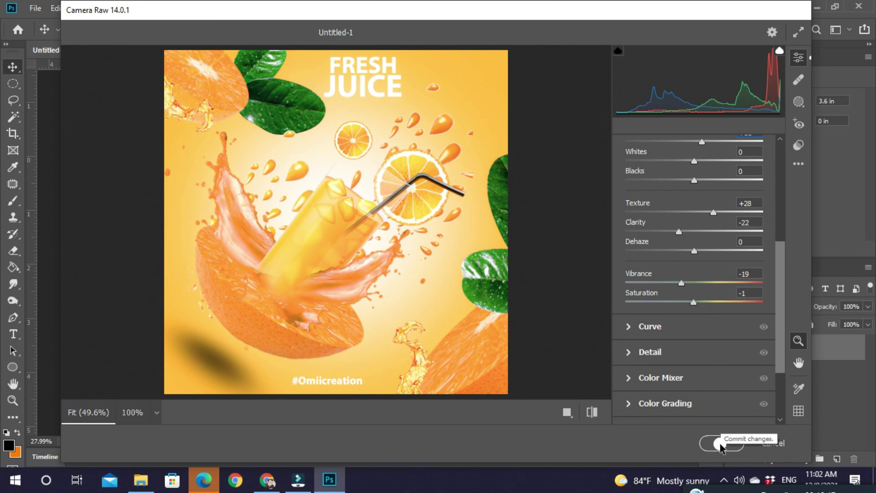
{"action": "left_click", "coordinate": [720, 442]}
Step: Bend the Curves midtones on the merged poster layer and apply the adjustment
{"action": "left_click", "coordinate": [592, 284], "text": "ctrl"}
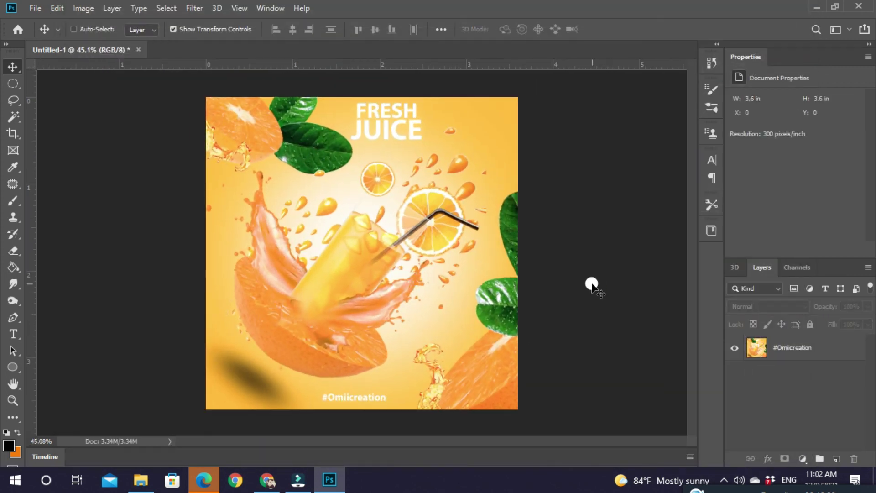
{"action": "left_click", "coordinate": [83, 8]}
{"action": "left_click", "coordinate": [739, 344]}
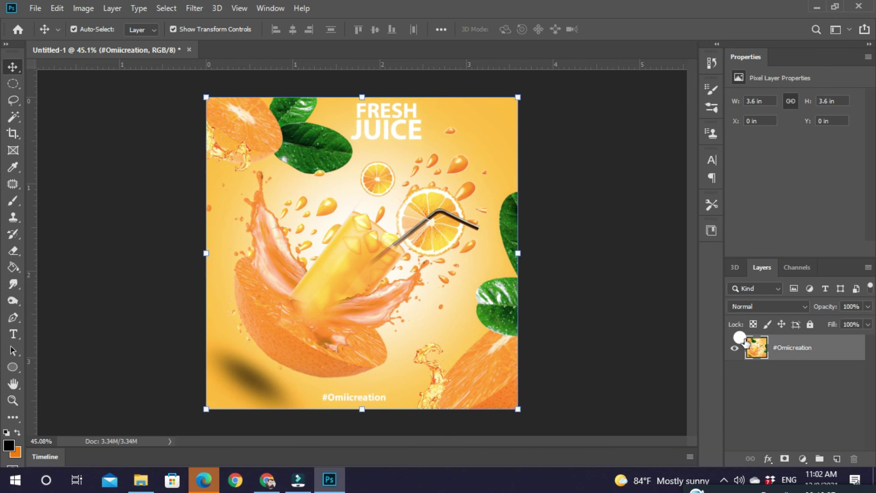
{"action": "left_click", "coordinate": [57, 8]}
{"action": "left_click", "coordinate": [230, 65]}
{"action": "left_click_drag", "start_coordinate": [524, 206], "coordinate": [580, 190]}
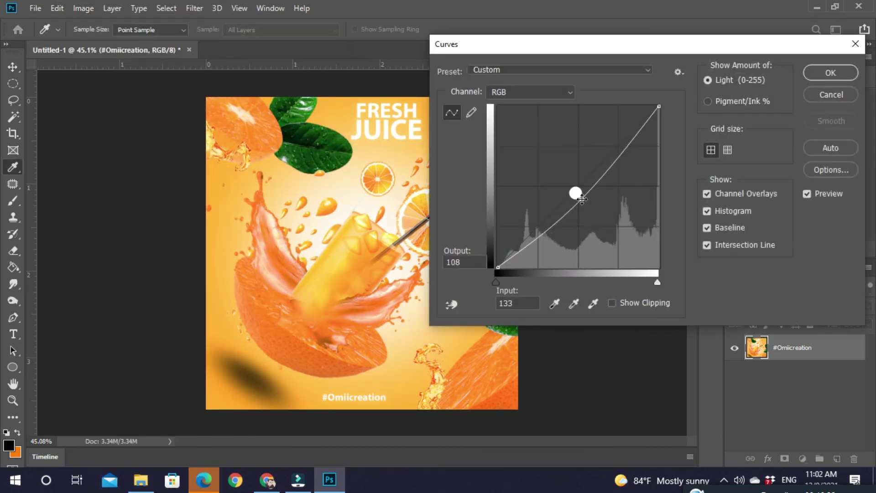
{"action": "key", "text": "Return"}
{"action": "key", "text": "ctrl+z"}
{"action": "key", "text": "ctrl+shift+z"}
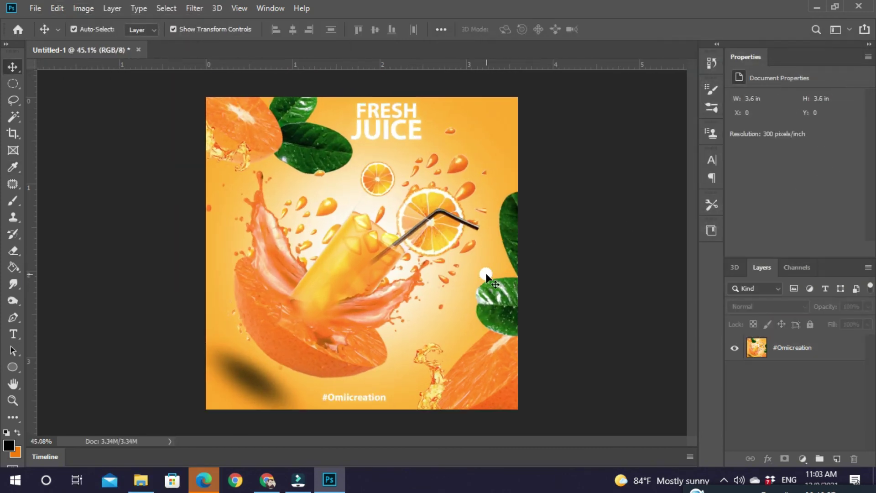
Step: Save as JPEG 'Orange Juice Poster - Instagram 1080x1080' at Maximum quality 12
{"action": "key", "text": "ctrl+shift+s"}
{"action": "type", "text": "O"}
{"action": "left_click", "coordinate": [198, 331]}
{"action": "type", "text": "range Juice Poster - Instagram 1080x1080"}
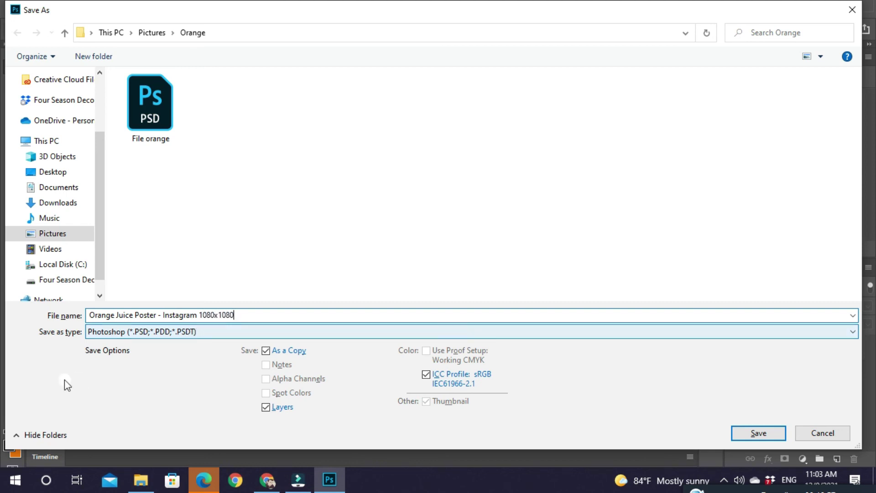
{"action": "left_click", "coordinate": [470, 331]}
{"action": "left_click", "coordinate": [229, 206]}
{"action": "key", "text": "Return"}
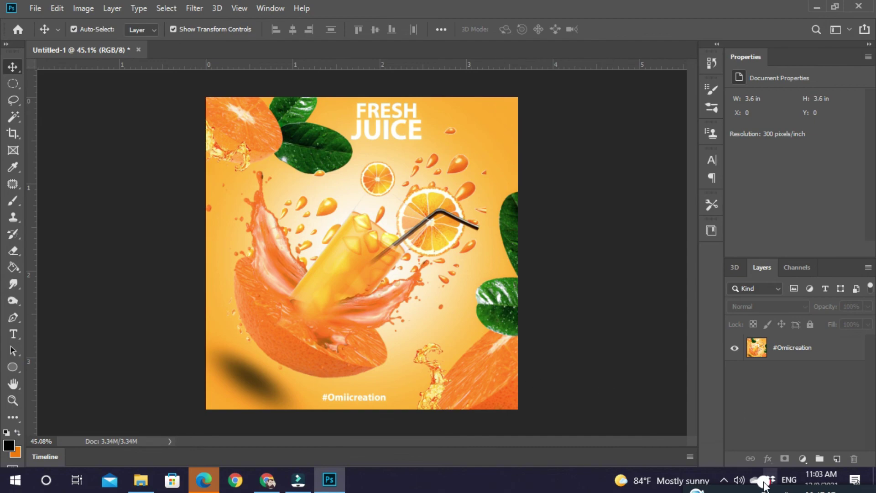
{"action": "left_click", "coordinate": [765, 485]}
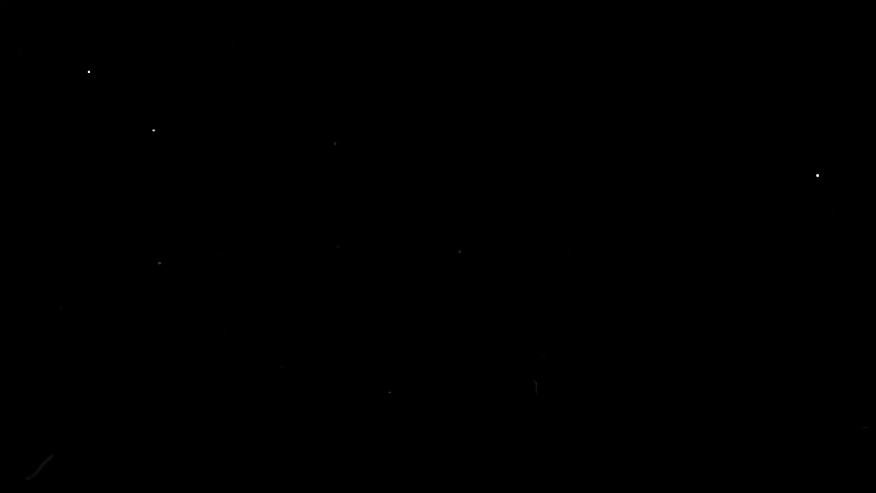